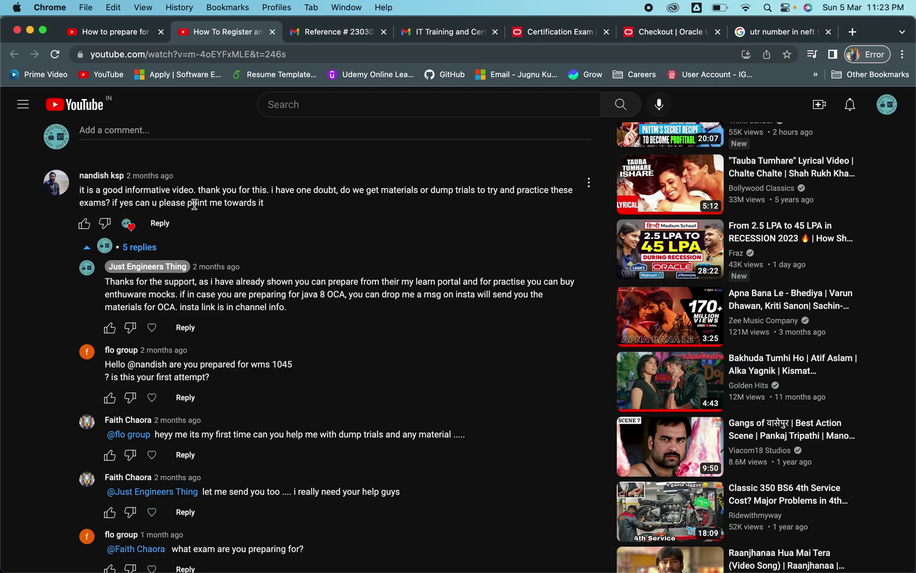
- Read through the viewer comments on the exam registration video for questions about payment and scheduling
{"action": "scroll", "coordinate": [364, 247], "scroll_direction": "down", "scroll_amount": 2}
{"action": "scroll", "coordinate": [365, 249], "scroll_direction": "down", "scroll_amount": 5}
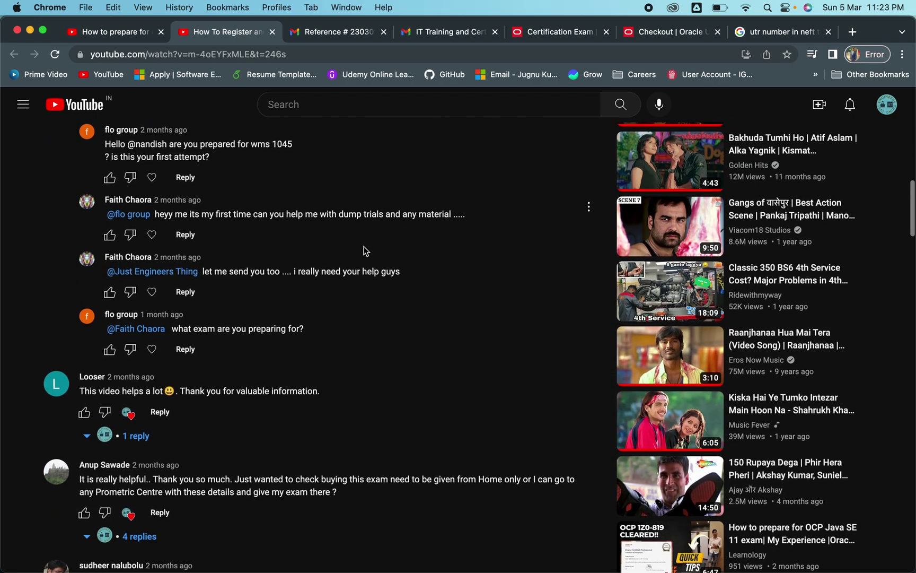
{"action": "scroll", "coordinate": [322, 335], "scroll_direction": "down", "scroll_amount": 5}
{"action": "scroll", "coordinate": [321, 335], "scroll_direction": "down", "scroll_amount": 3}
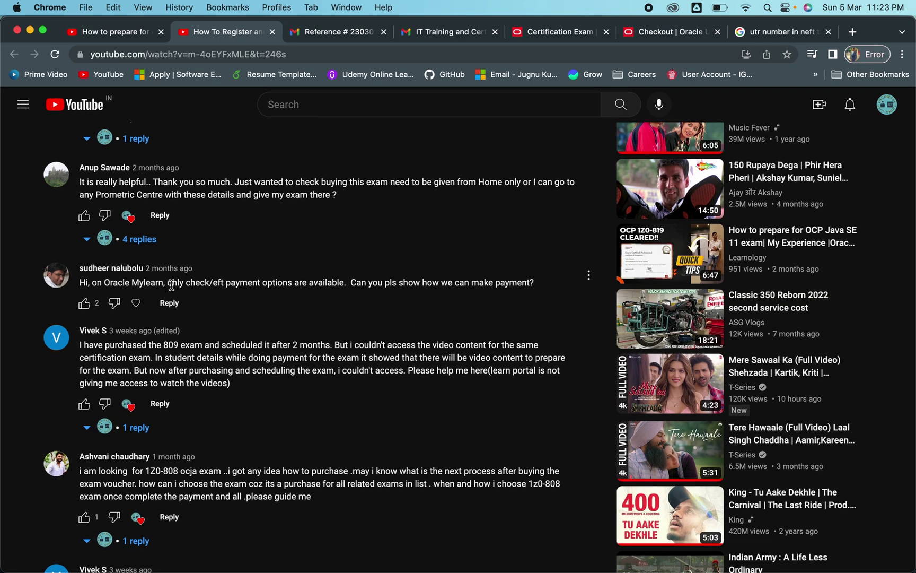
{"action": "left_click_drag", "start_coordinate": [186, 282], "coordinate": [260, 282]}
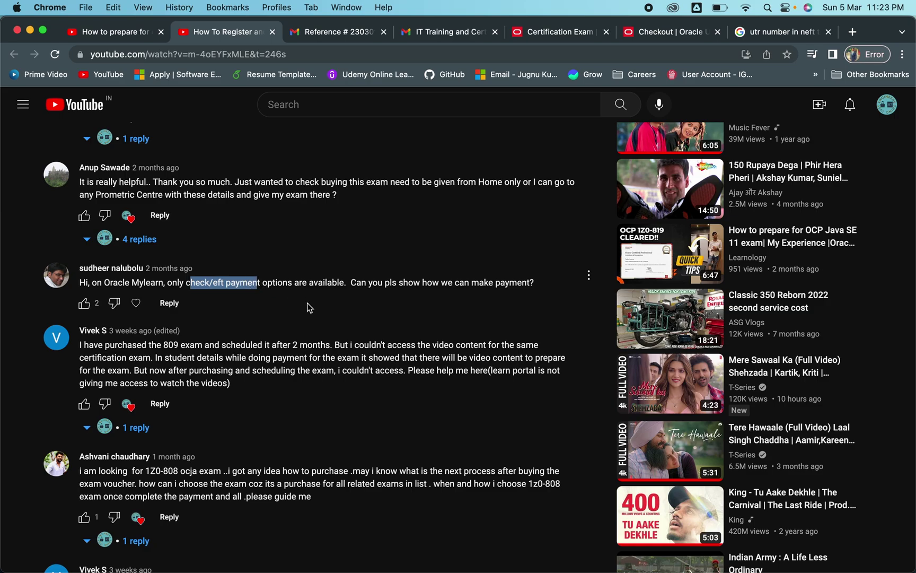
{"action": "scroll", "coordinate": [307, 308], "scroll_direction": "down", "scroll_amount": 8}
{"action": "scroll", "coordinate": [309, 308], "scroll_direction": "down", "scroll_amount": 1}
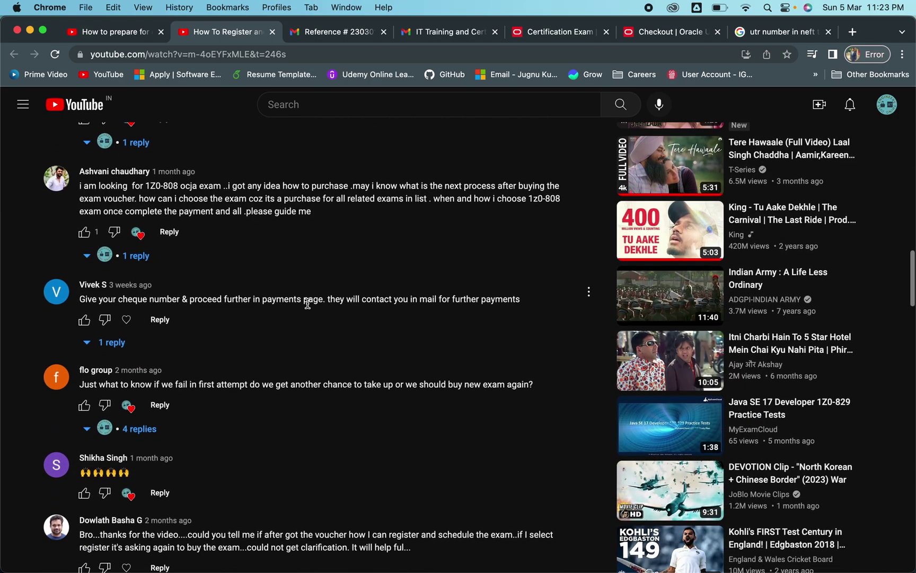
{"action": "scroll", "coordinate": [235, 325], "scroll_direction": "down", "scroll_amount": 3}
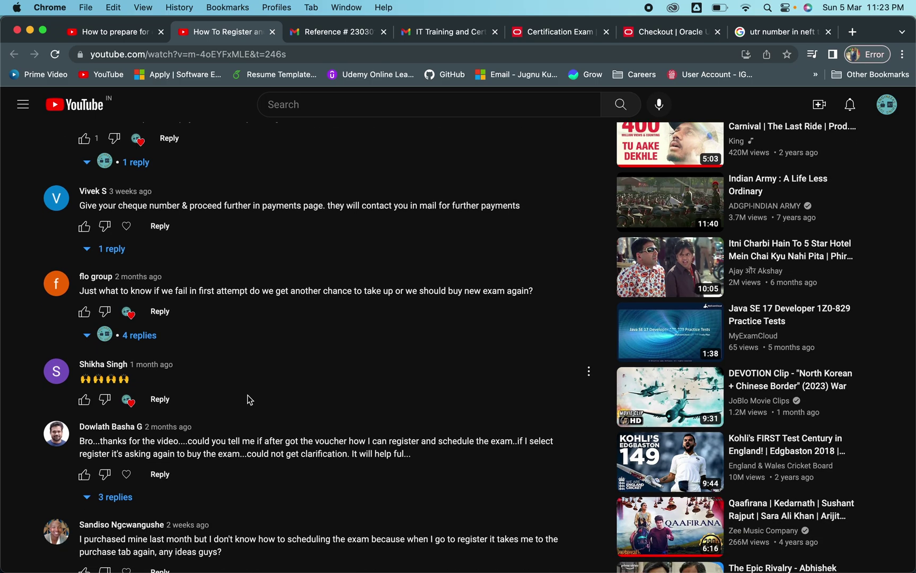
{"action": "scroll", "coordinate": [249, 399], "scroll_direction": "down", "scroll_amount": 9}
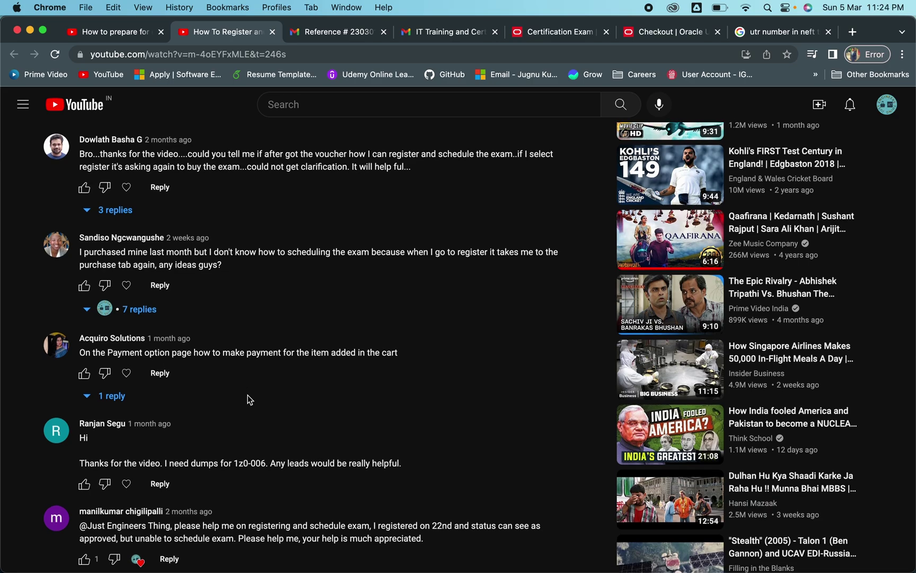
{"action": "scroll", "coordinate": [250, 398], "scroll_direction": "up", "scroll_amount": 6}
- Review the comments about payment and EFT on the video "How to prepare for oracle certification exam"
{"action": "left_click", "coordinate": [108, 36]}
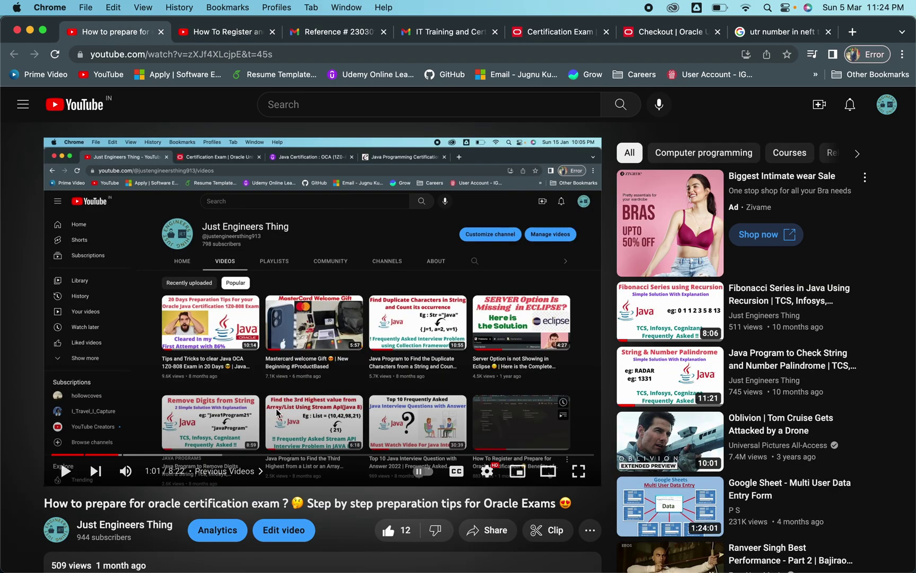
{"action": "scroll", "coordinate": [276, 413], "scroll_direction": "down", "scroll_amount": 11}
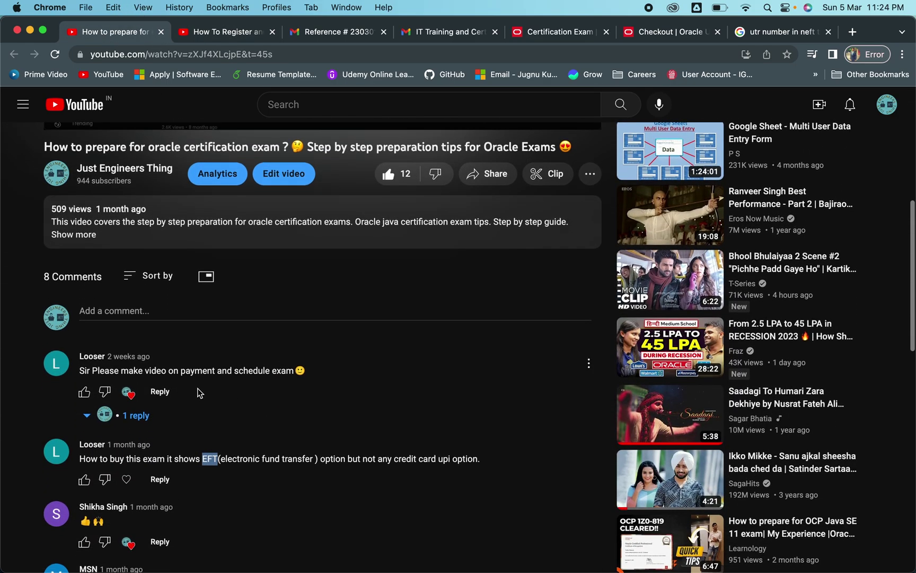
{"action": "scroll", "coordinate": [232, 423], "scroll_direction": "down", "scroll_amount": 4}
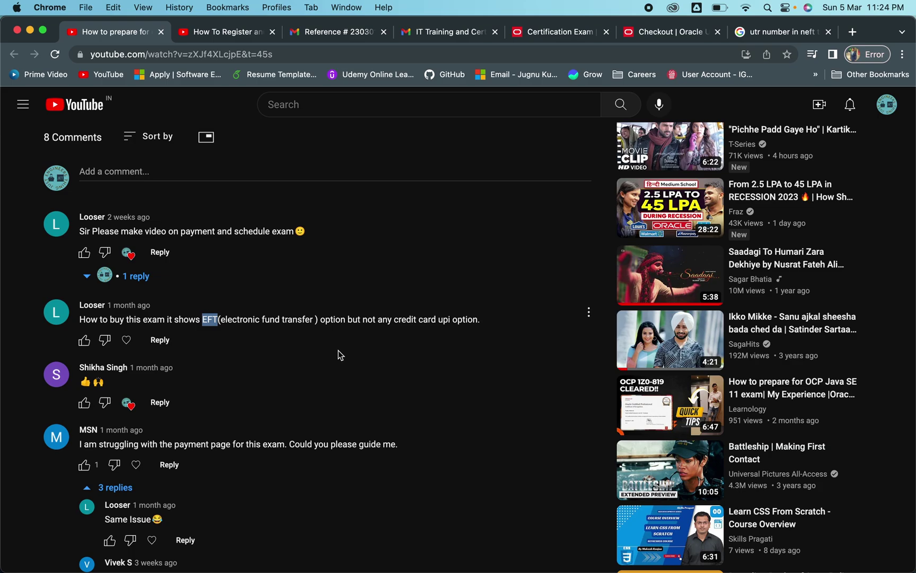
{"action": "scroll", "coordinate": [340, 355], "scroll_direction": "up", "scroll_amount": 10}
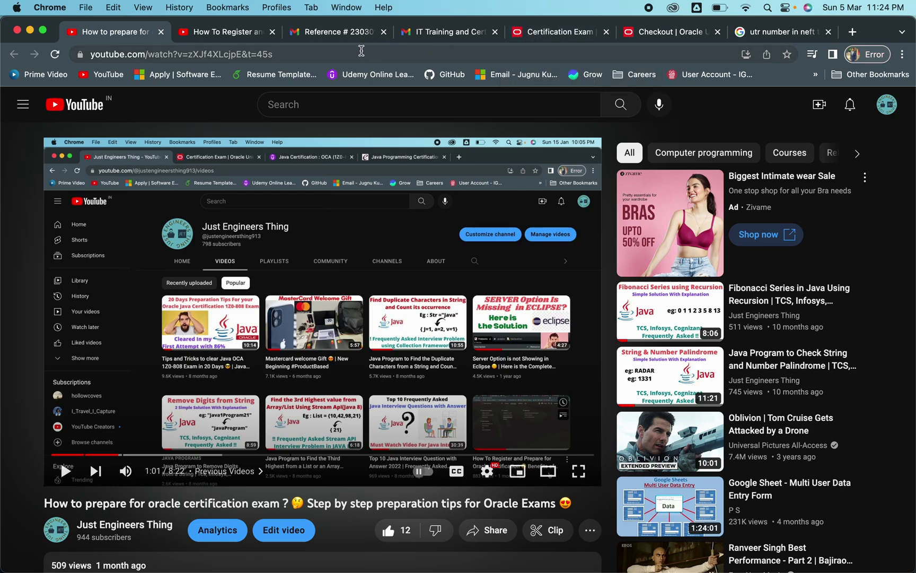
- Switch to Oracle University's Get Oracle Certified page and review the exams offered for purchase
{"action": "left_click", "coordinate": [538, 39]}
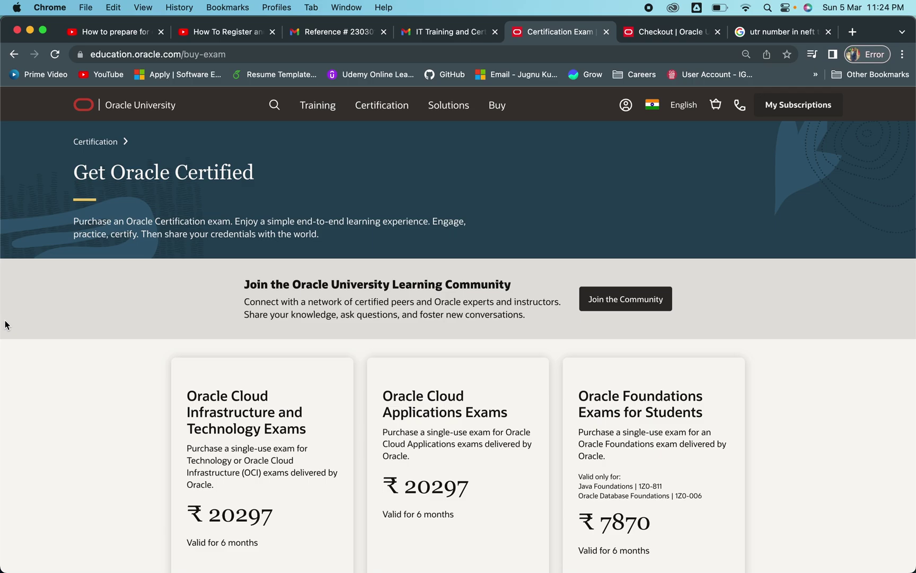
{"action": "left_click", "coordinate": [226, 54]}
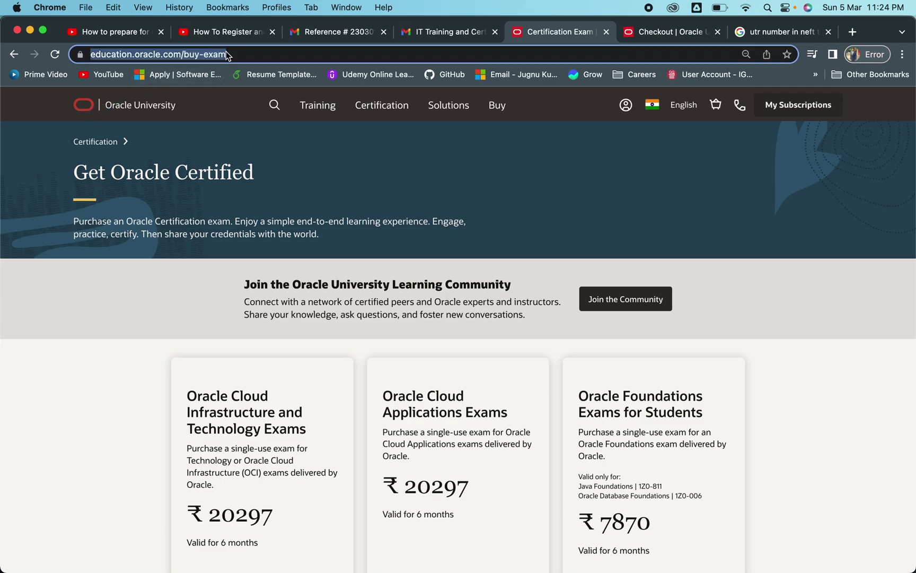
{"action": "left_click", "coordinate": [56, 350]}
{"action": "scroll", "coordinate": [55, 350], "scroll_direction": "down", "scroll_amount": 5}
{"action": "scroll", "coordinate": [247, 314], "scroll_direction": "up", "scroll_amount": 3}
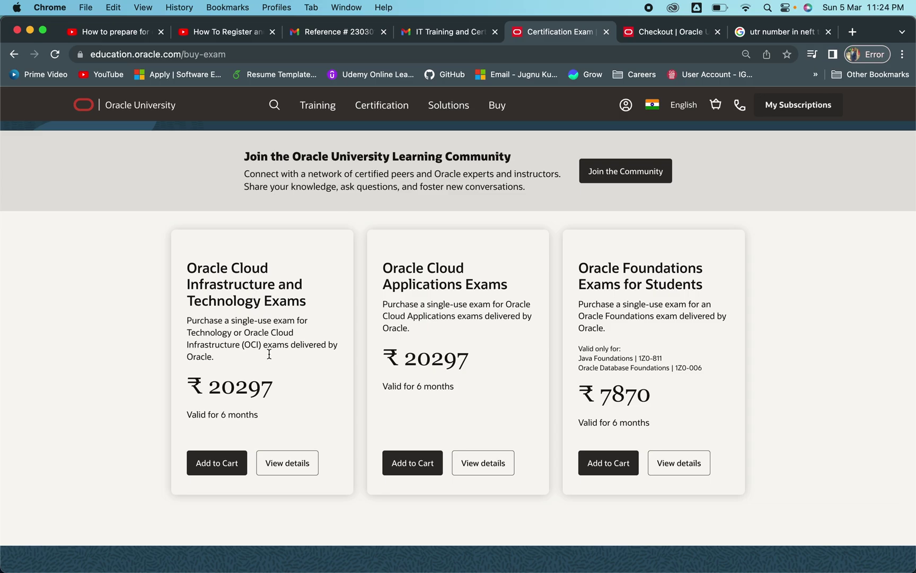
- Look through the list of exams covered by the Oracle Cloud Infrastructure and Technology Exams offer, and close it
{"action": "left_click", "coordinate": [287, 467]}
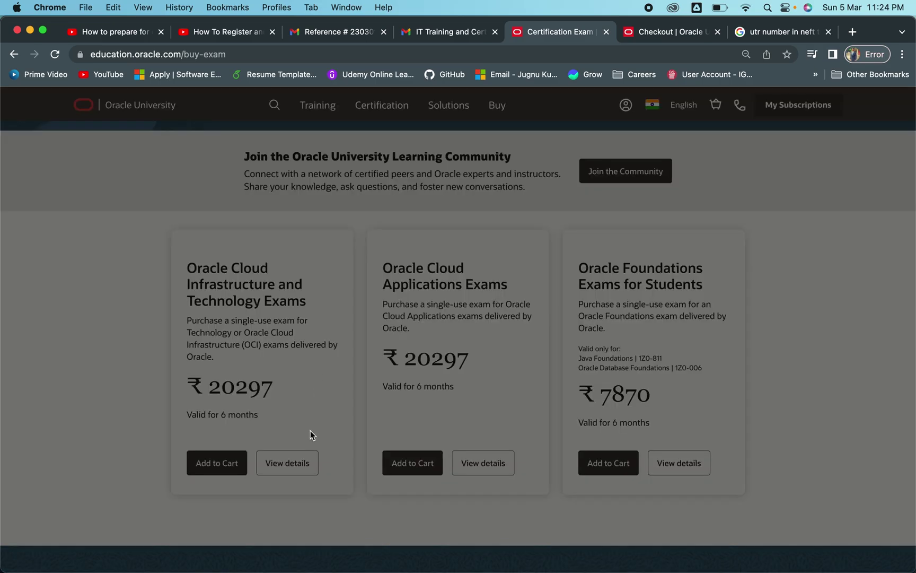
{"action": "scroll", "coordinate": [351, 399], "scroll_direction": "down", "scroll_amount": 10}
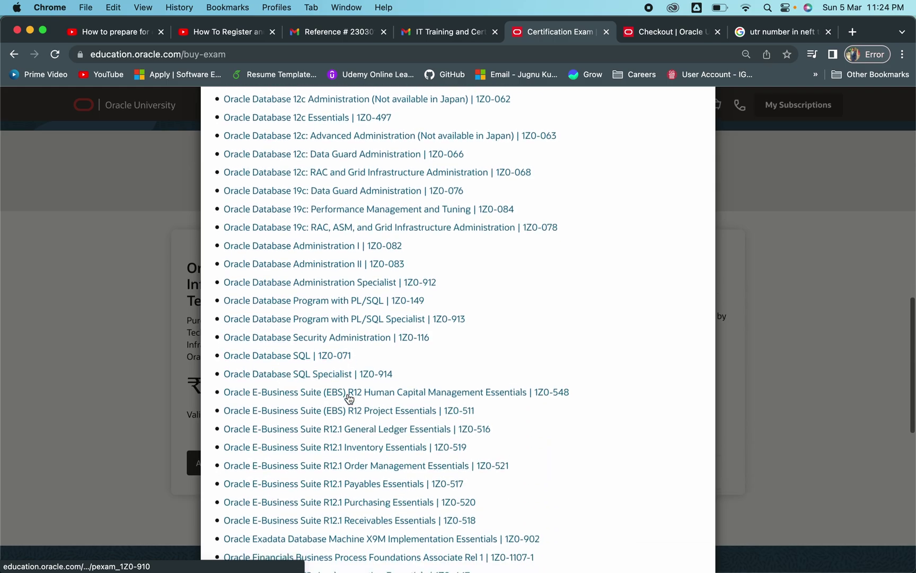
{"action": "scroll", "coordinate": [483, 262], "scroll_direction": "up", "scroll_amount": 10}
{"action": "left_click", "coordinate": [703, 120]}
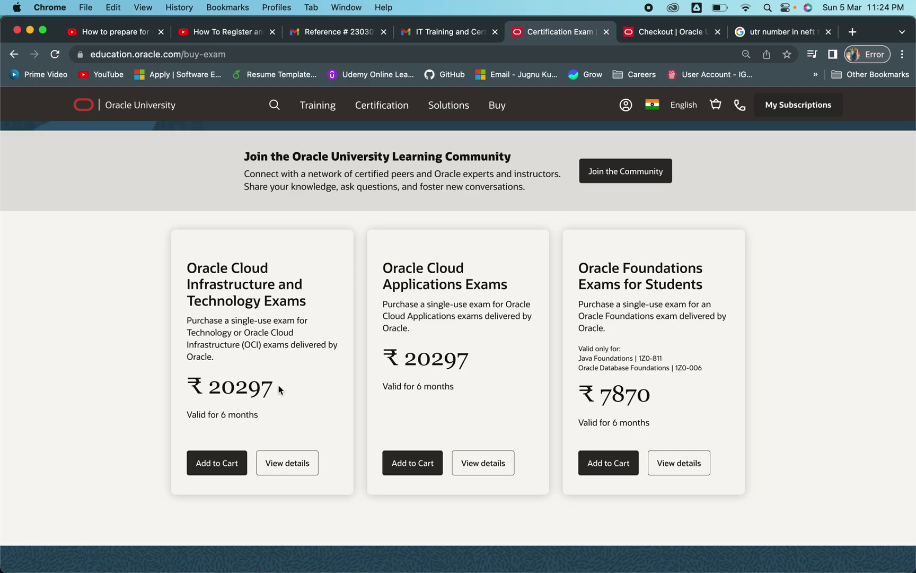
- Add the Oracle Cloud Infrastructure and Technology exam to the cart, and set its quantity to 1 in the cart
{"action": "scroll", "coordinate": [279, 385], "scroll_direction": "down", "scroll_amount": 2}
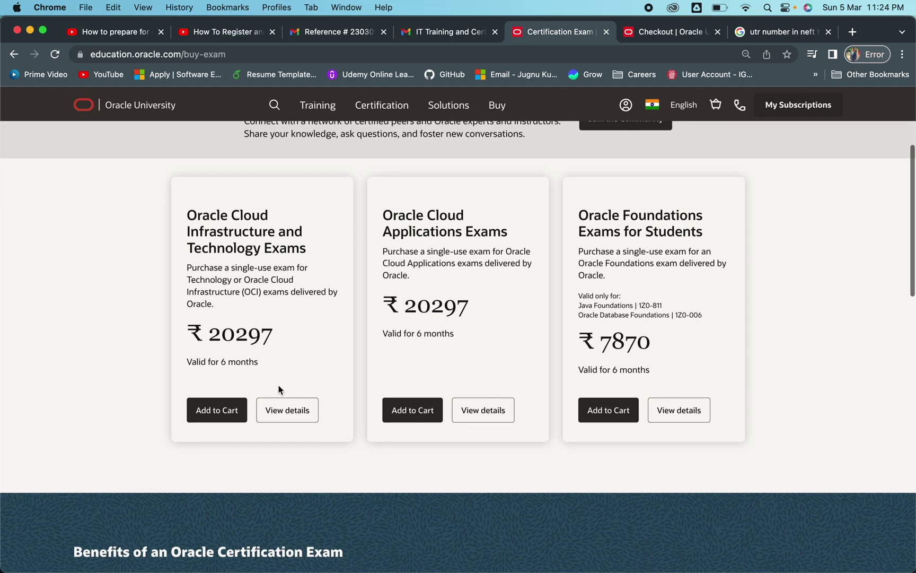
{"action": "scroll", "coordinate": [279, 384], "scroll_direction": "up", "scroll_amount": 4}
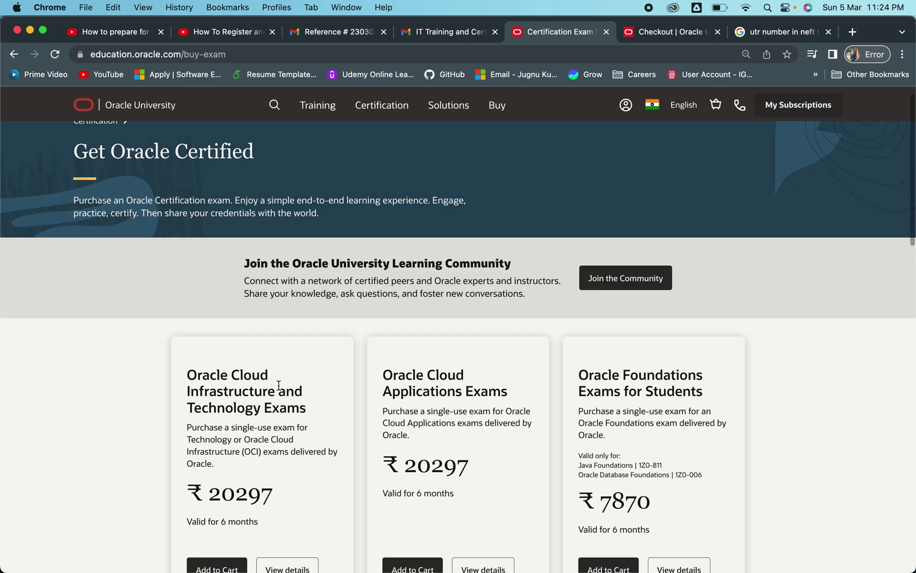
{"action": "scroll", "coordinate": [278, 385], "scroll_direction": "down", "scroll_amount": 2}
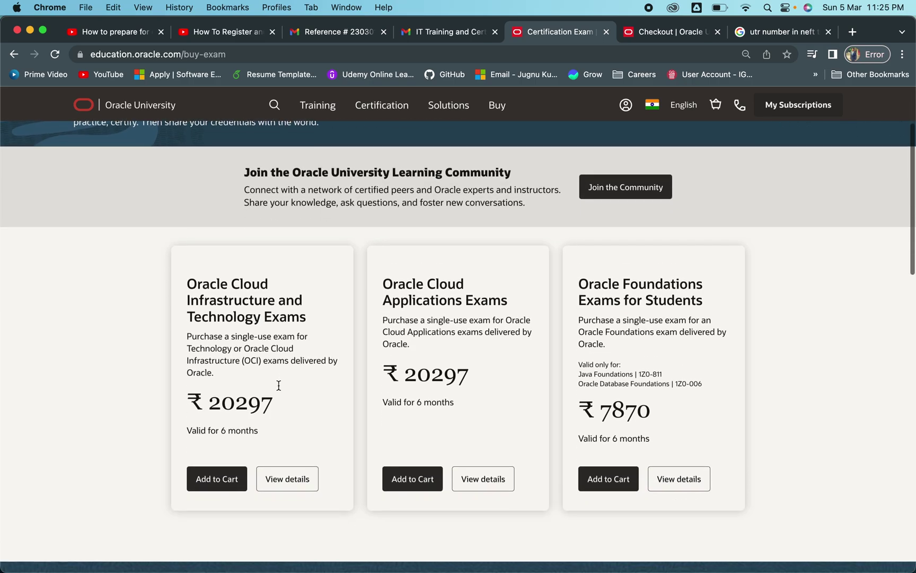
{"action": "left_click", "coordinate": [210, 478]}
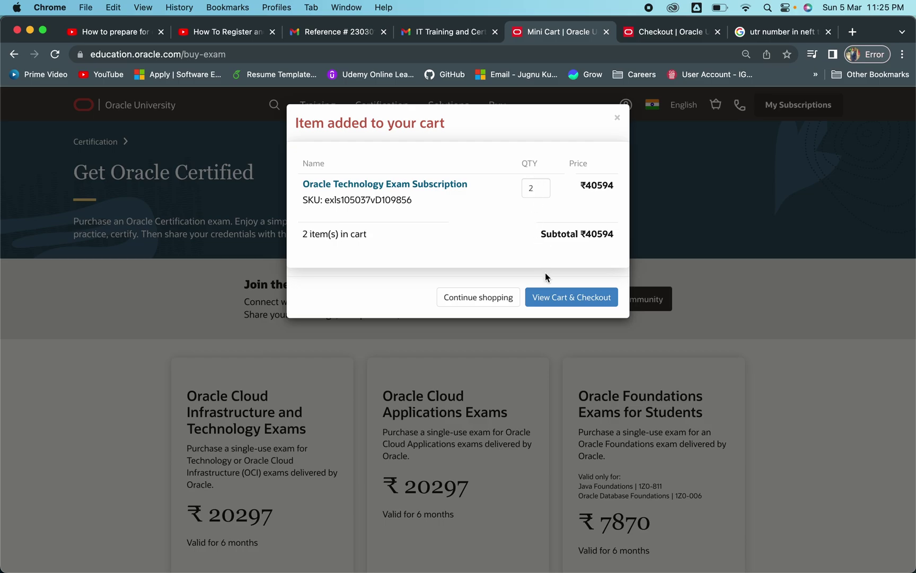
{"action": "left_click", "coordinate": [549, 296]}
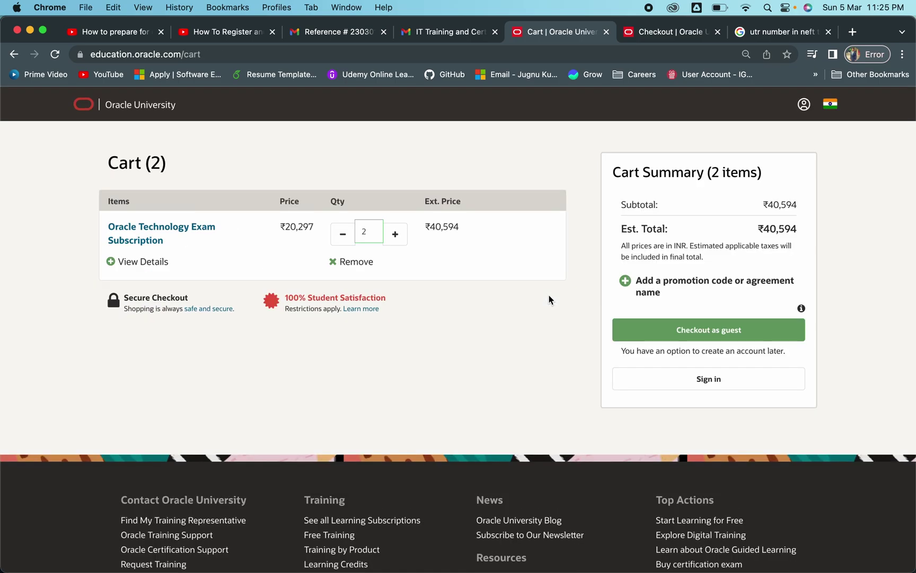
{"action": "scroll", "coordinate": [395, 279], "scroll_direction": "down", "scroll_amount": 1}
{"action": "left_click", "coordinate": [346, 227]}
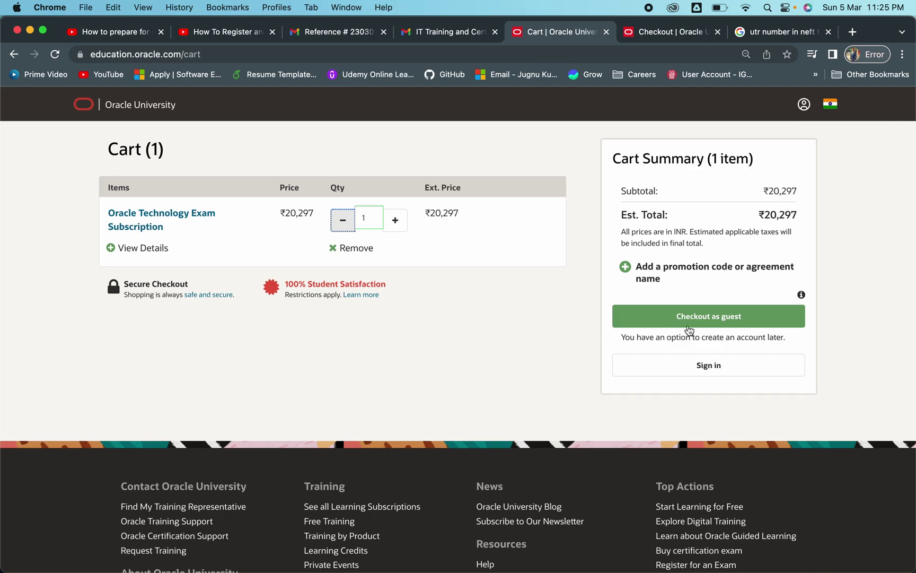
- Switch to the open guest checkout and review the customer type, contact, address and tax fields in Customer Details
{"action": "left_click", "coordinate": [641, 33]}
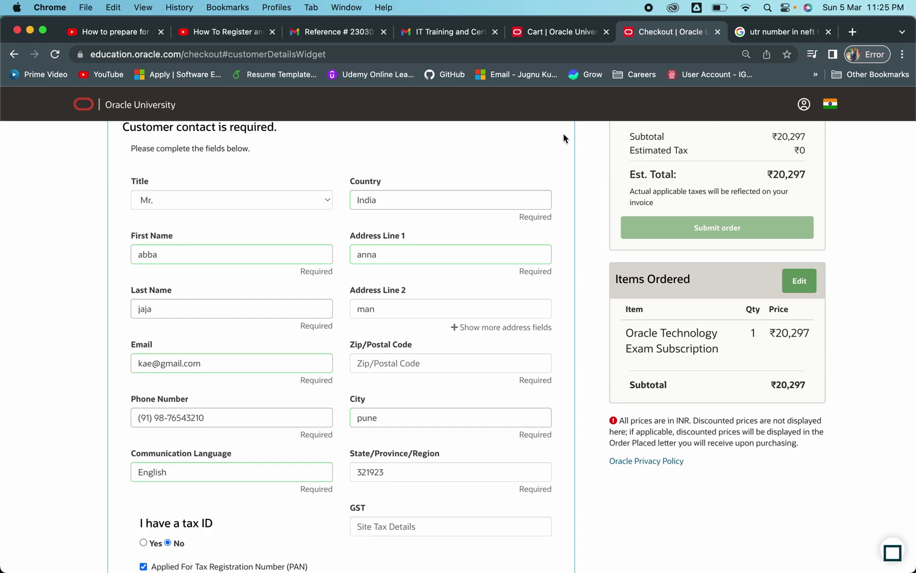
{"action": "scroll", "coordinate": [122, 287], "scroll_direction": "up", "scroll_amount": 5}
{"action": "scroll", "coordinate": [122, 291], "scroll_direction": "up", "scroll_amount": 3}
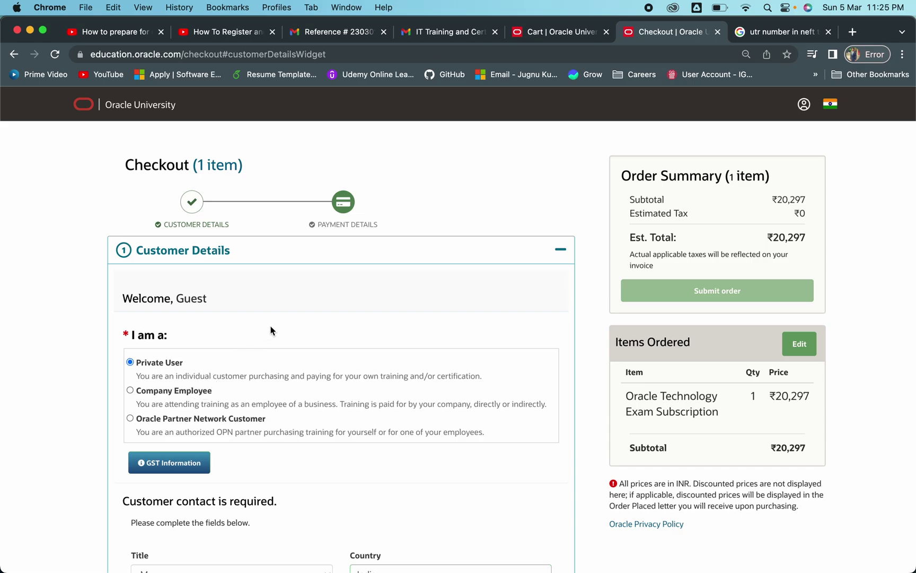
{"action": "scroll", "coordinate": [265, 345], "scroll_direction": "down", "scroll_amount": 3}
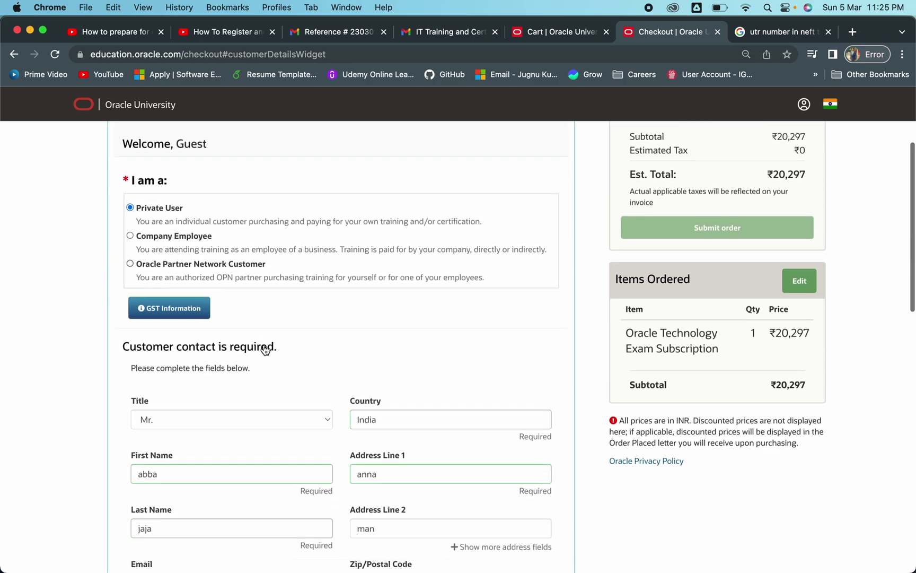
{"action": "scroll", "coordinate": [266, 348], "scroll_direction": "up", "scroll_amount": 3}
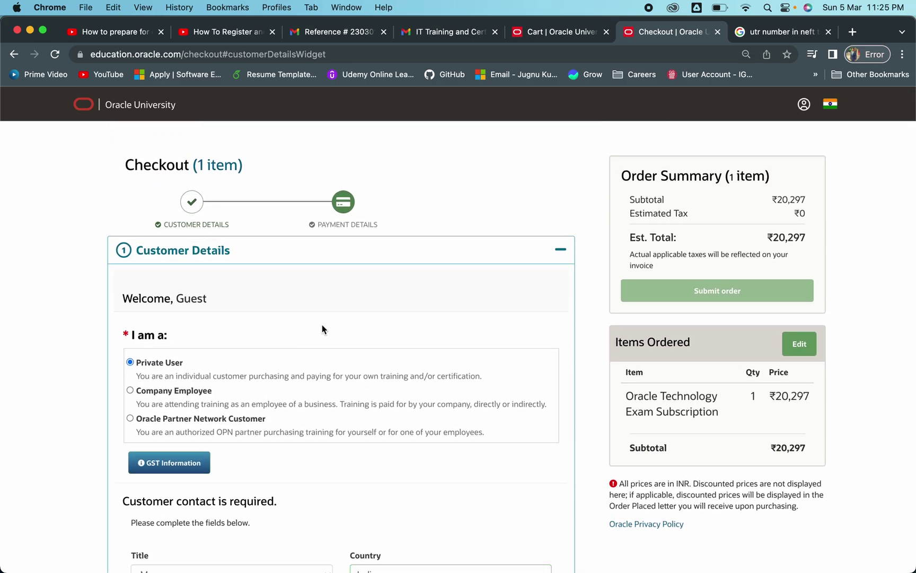
{"action": "scroll", "coordinate": [362, 322], "scroll_direction": "down", "scroll_amount": 5}
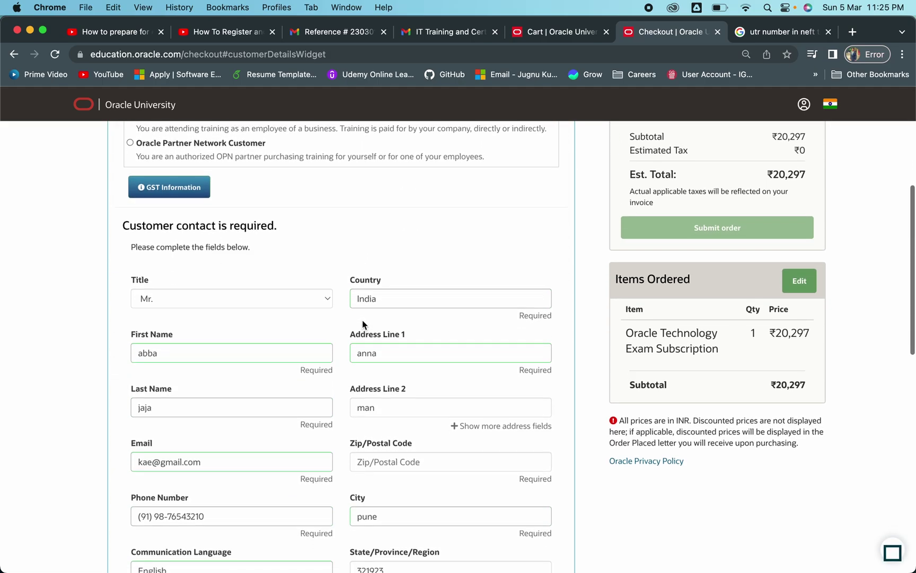
{"action": "scroll", "coordinate": [308, 371], "scroll_direction": "down", "scroll_amount": 4}
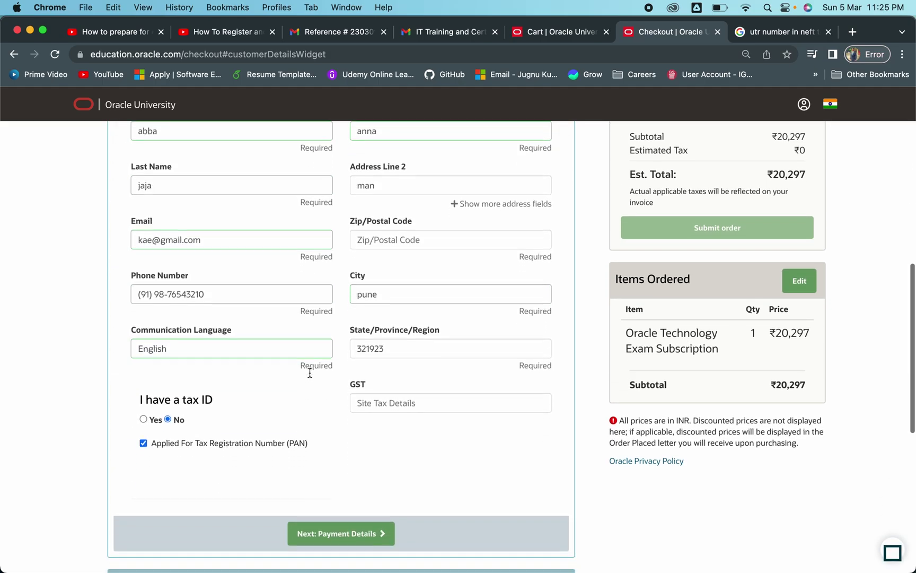
{"action": "scroll", "coordinate": [310, 372], "scroll_direction": "down", "scroll_amount": 1}
{"action": "scroll", "coordinate": [300, 395], "scroll_direction": "down", "scroll_amount": 4}
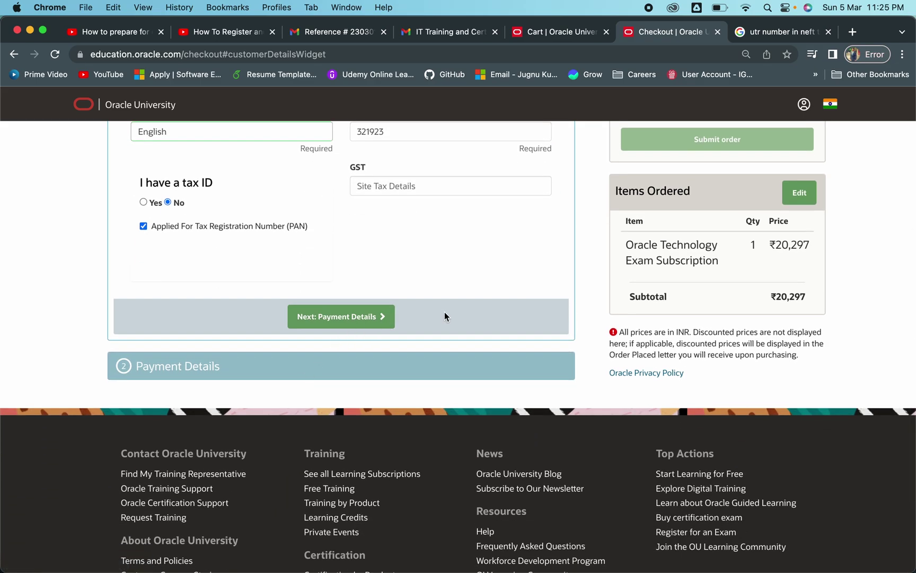
- Try to continue from the customer details to the payment details
{"action": "scroll", "coordinate": [444, 313], "scroll_direction": "up", "scroll_amount": 1}
{"action": "left_click", "coordinate": [354, 338]}
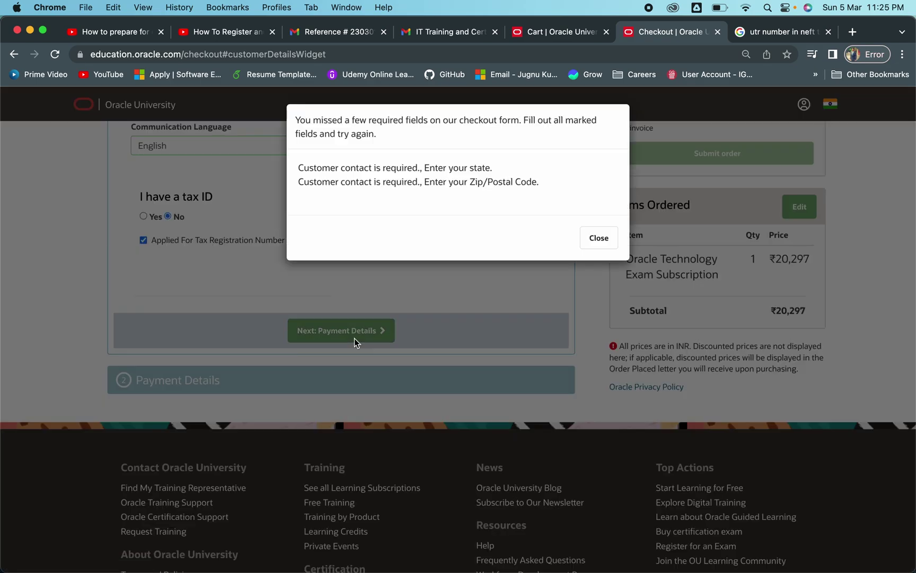
{"action": "left_click", "coordinate": [598, 238]}
- Replace the State/Province/Region entry in the customer details with Maharashtra
{"action": "scroll", "coordinate": [477, 238], "scroll_direction": "up", "scroll_amount": 2}
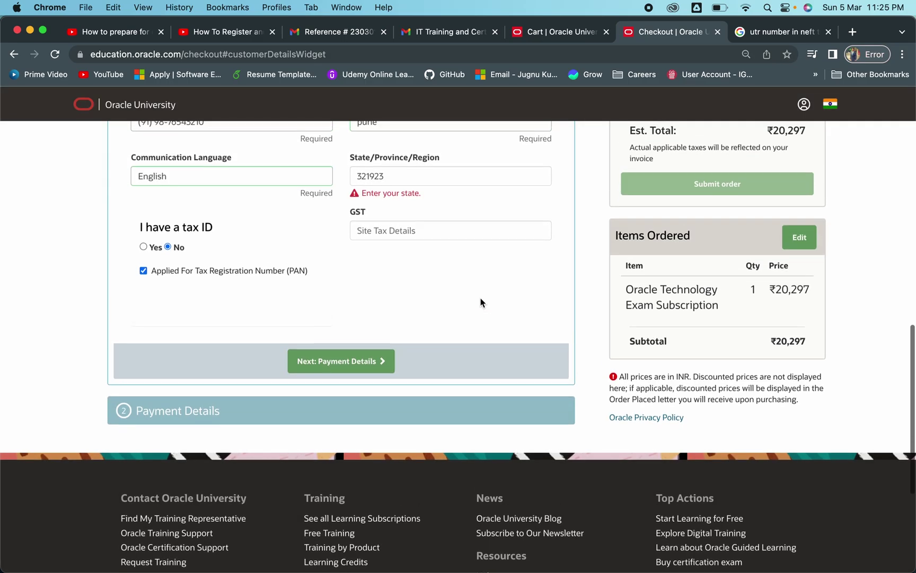
{"action": "left_click", "coordinate": [397, 195]}
{"action": "double_click", "coordinate": [397, 195]}
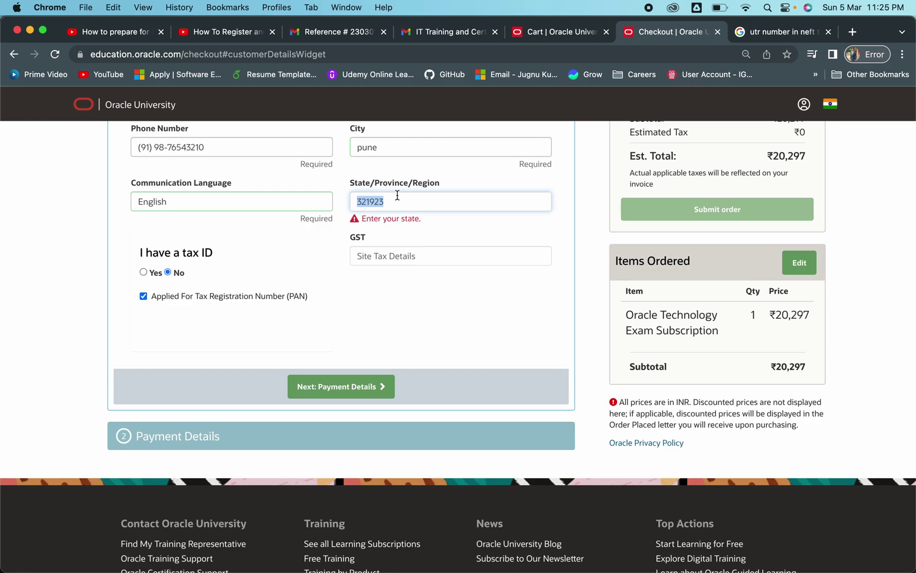
{"action": "key", "text": "BackSpace"}
{"action": "type", "text": "pune"}
{"action": "key", "text": "BackSpace"}
{"action": "key", "text": "BackSpace"}
{"action": "key", "text": "BackSpace"}
{"action": "key", "text": "BackSpace"}
{"action": "type", "text": "maha"}
{"action": "left_click", "coordinate": [398, 221]}
- Fill in the customer's postal code in the customer details and continue to the payment details
{"action": "scroll", "coordinate": [373, 234], "scroll_direction": "up", "scroll_amount": 3}
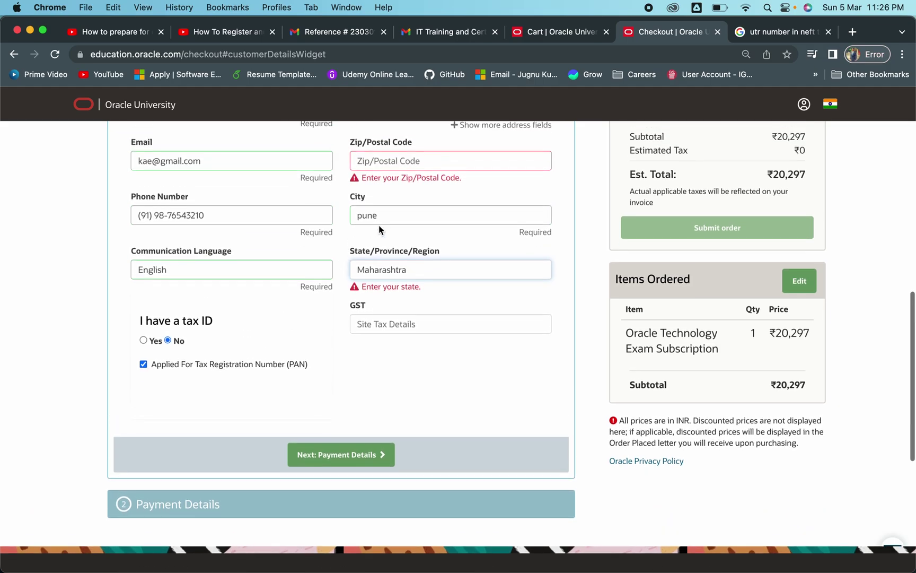
{"action": "scroll", "coordinate": [380, 229], "scroll_direction": "up", "scroll_amount": 1}
{"action": "left_click", "coordinate": [384, 189]}
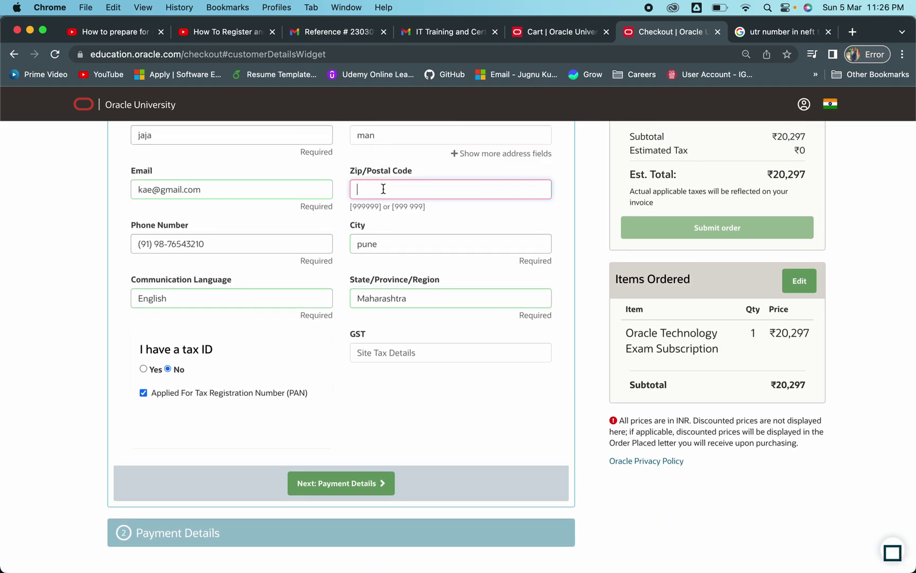
{"action": "type", "text": "41000"}
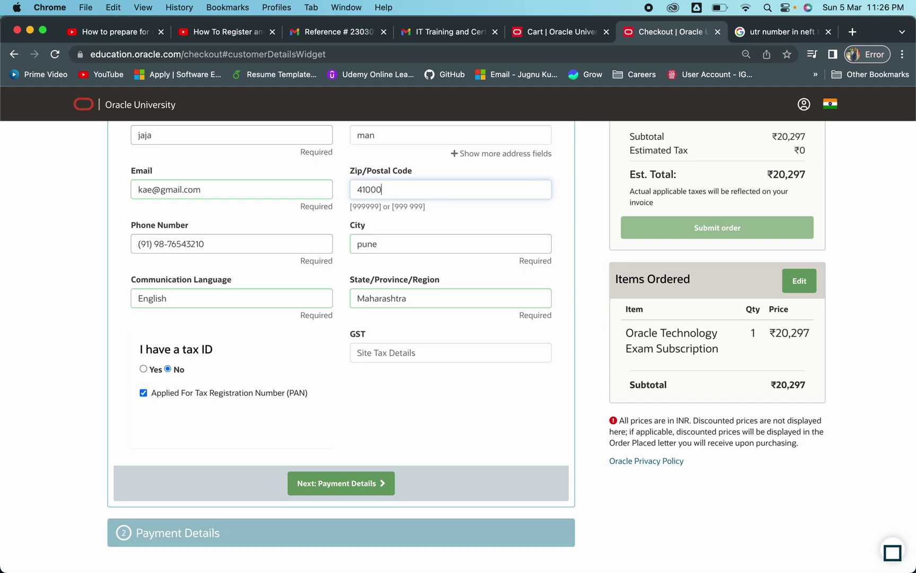
{"action": "type", "text": "6"}
{"action": "left_click", "coordinate": [414, 394]}
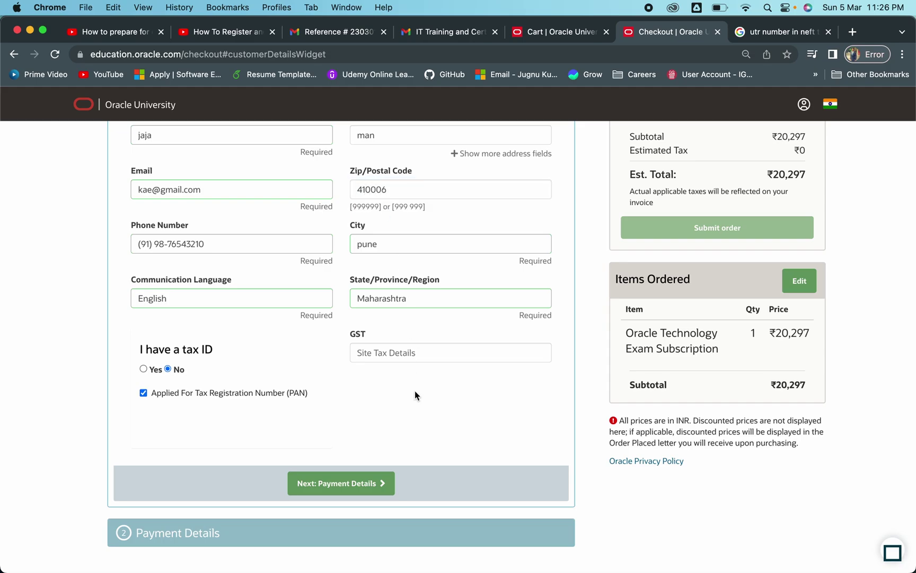
{"action": "left_click", "coordinate": [331, 483]}
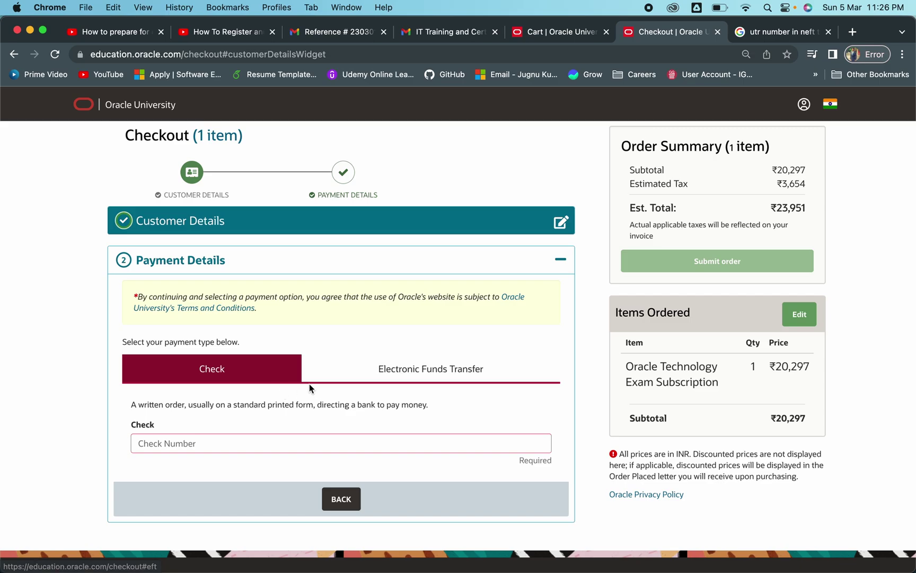
- Compare the Check and Electronic Funds Transfer payment types, and leave Electronic Funds Transfer selected
{"action": "left_click", "coordinate": [361, 374]}
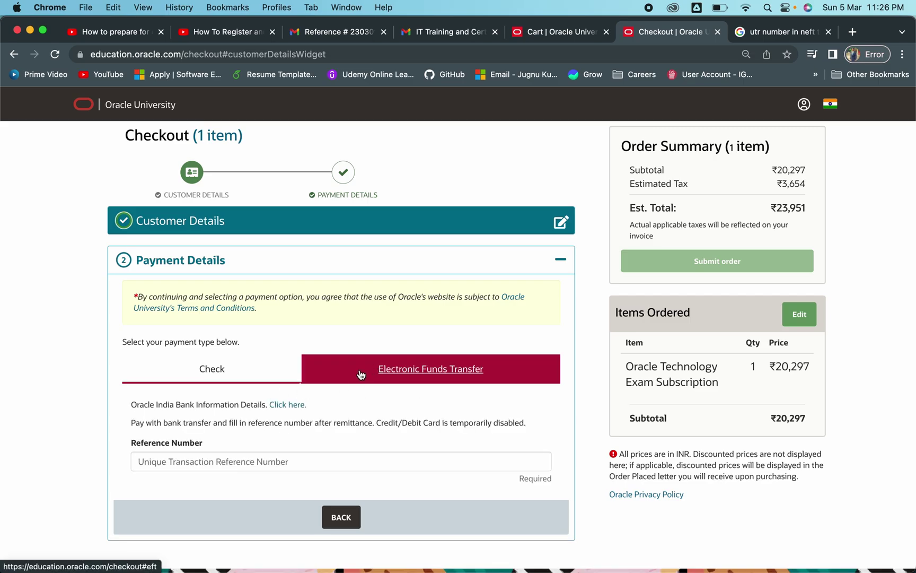
{"action": "left_click", "coordinate": [230, 380]}
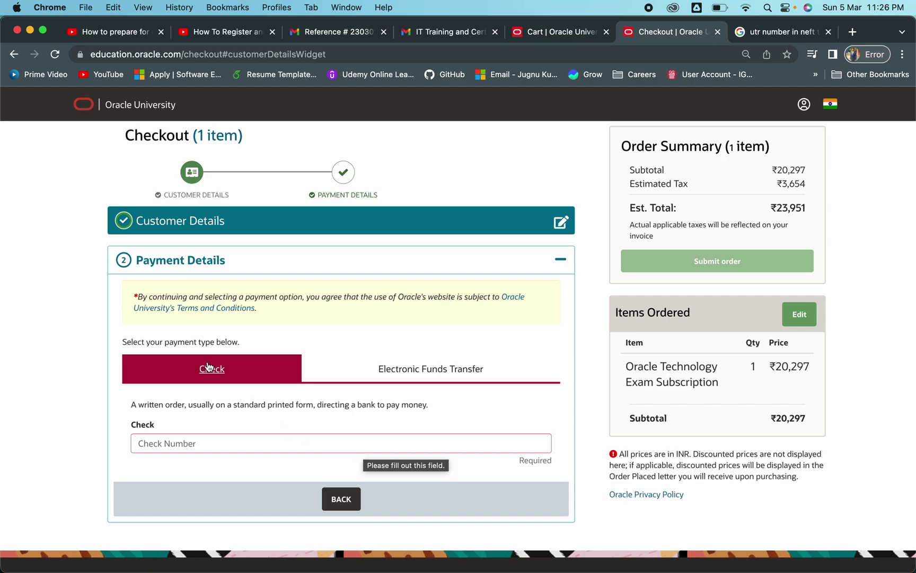
{"action": "left_click", "coordinate": [391, 382]}
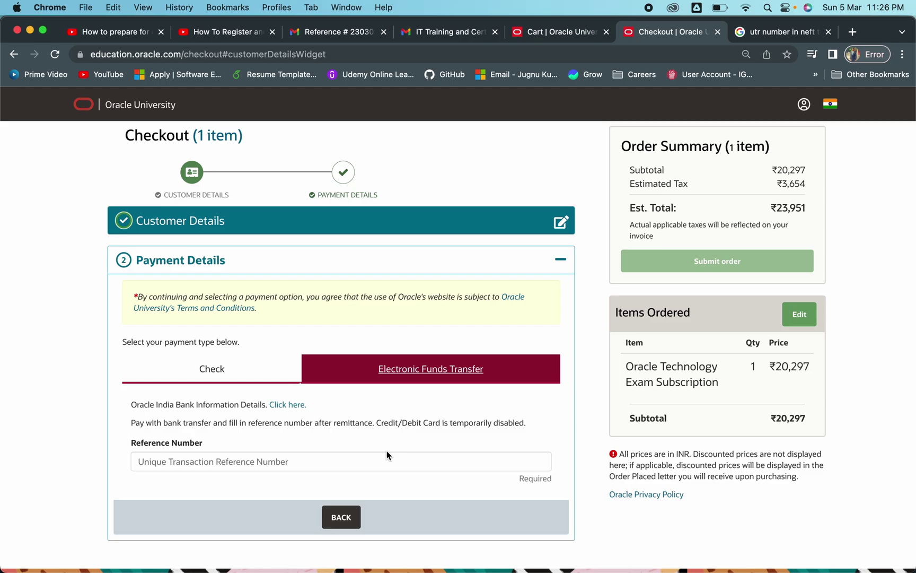
{"action": "left_click", "coordinate": [212, 369]}
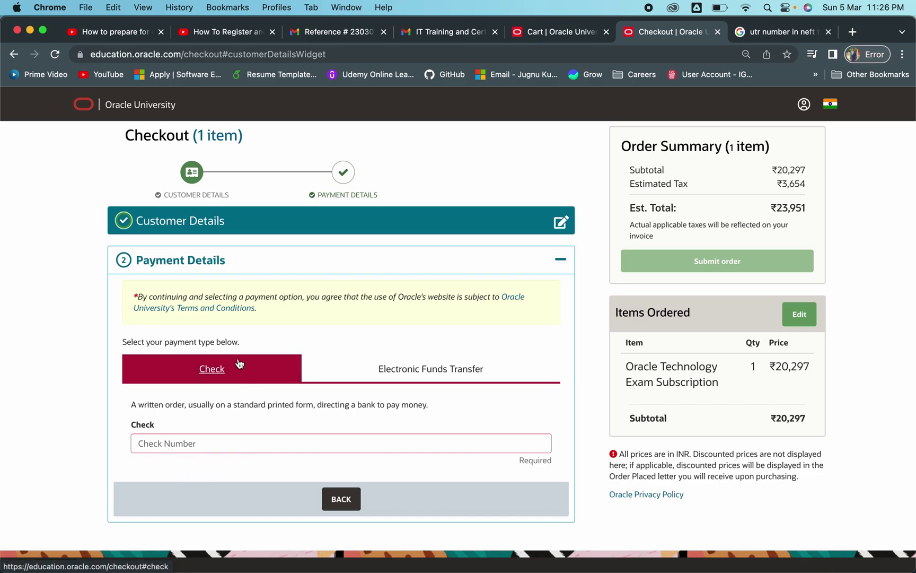
{"action": "left_click", "coordinate": [373, 376]}
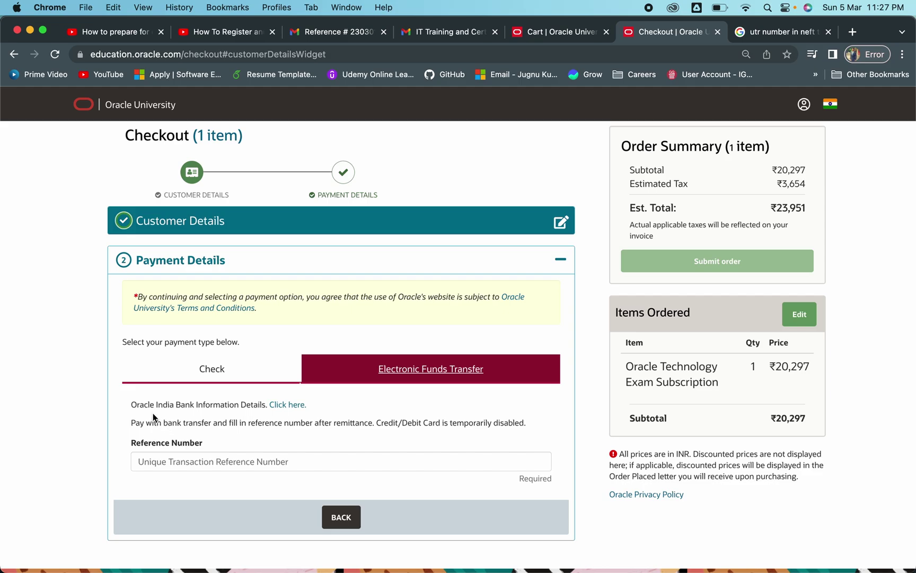
- View the Oracle India bank information, highlight its wire transfer details for reading, and close it
{"action": "left_click", "coordinate": [281, 404]}
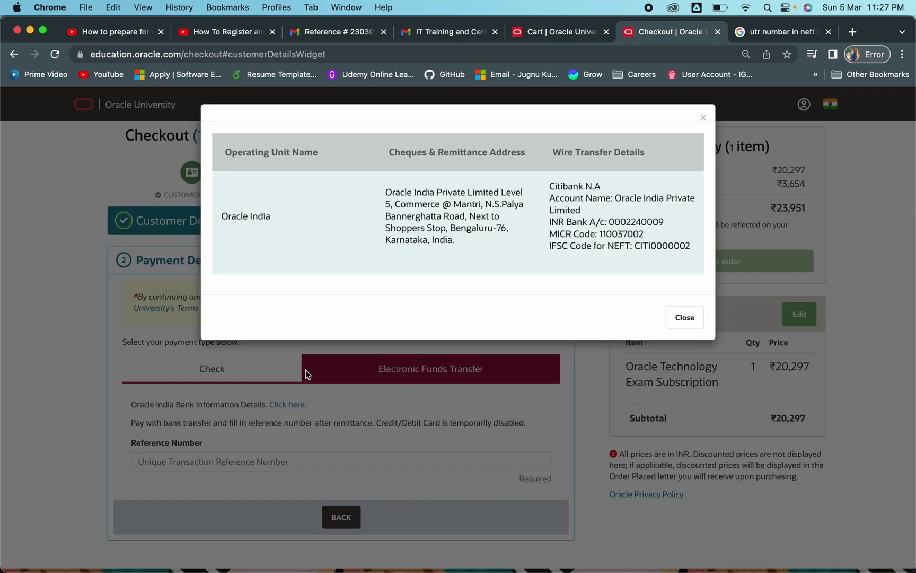
{"action": "left_click", "coordinate": [549, 183]}
{"action": "left_click_drag", "start_coordinate": [550, 183], "coordinate": [688, 246]}
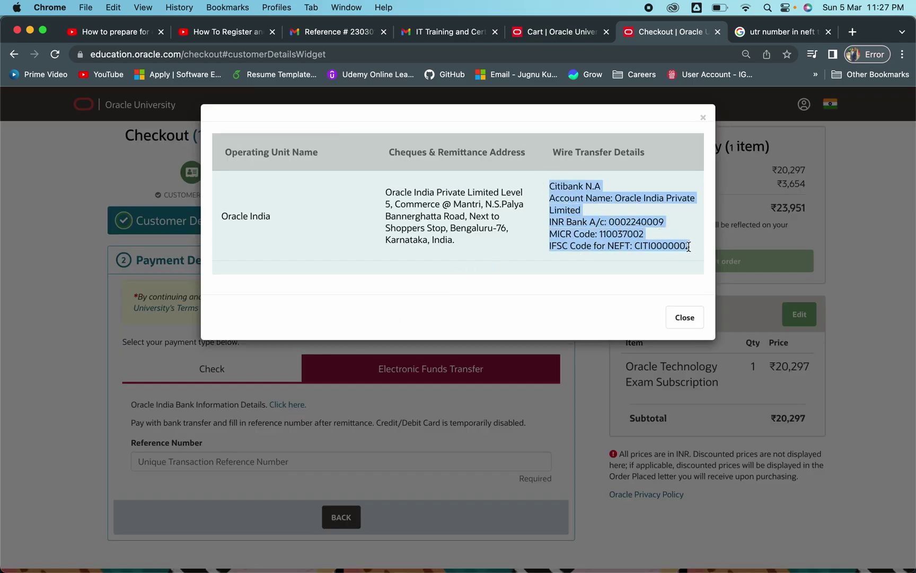
{"action": "left_click", "coordinate": [648, 256]}
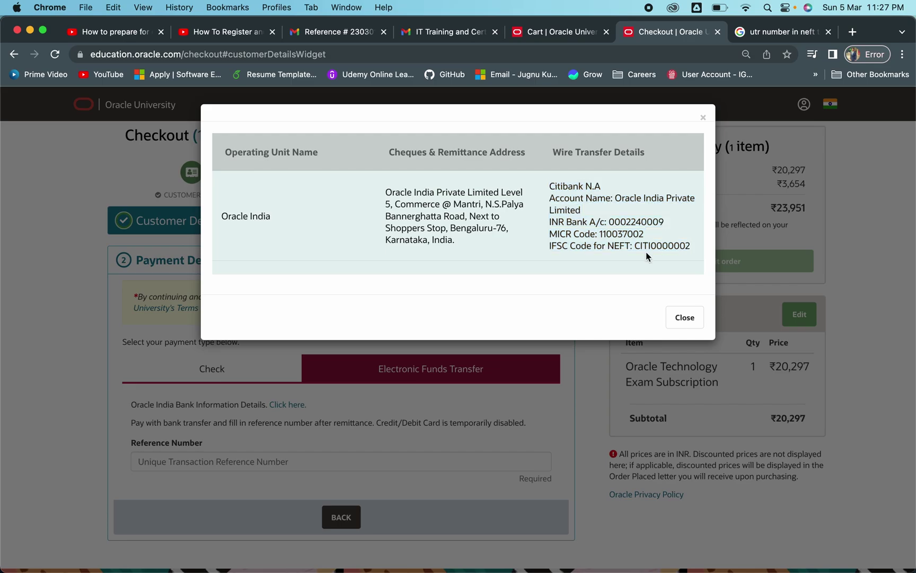
{"action": "left_click", "coordinate": [704, 121]}
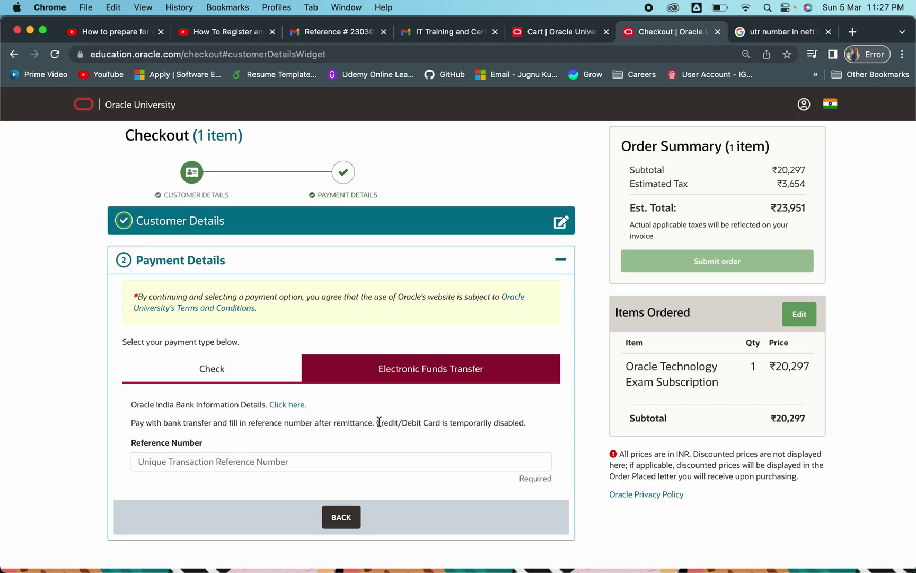
- Examine the note on credit and debit card payment and the Reference Number field for the bank transfer
{"action": "left_click_drag", "start_coordinate": [525, 422], "coordinate": [380, 424]}
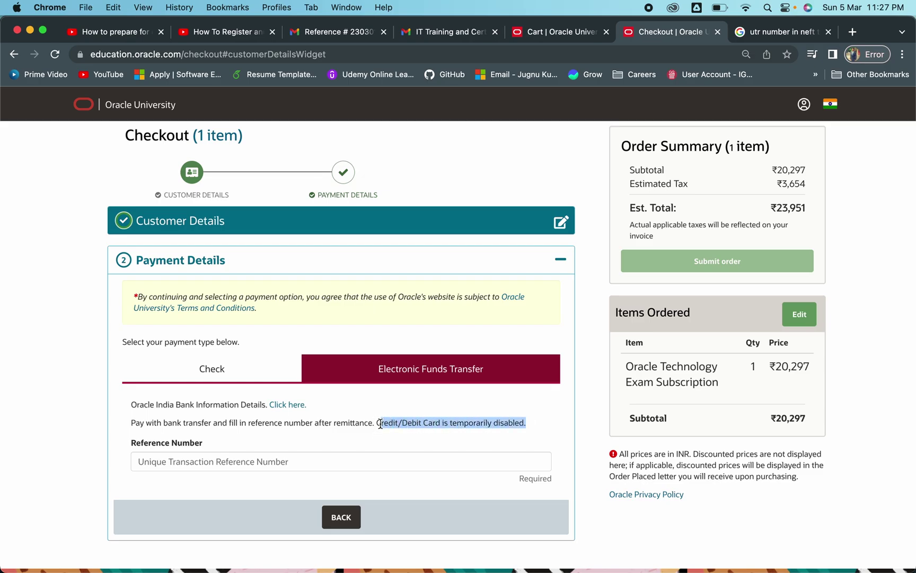
{"action": "left_click", "coordinate": [380, 424]}
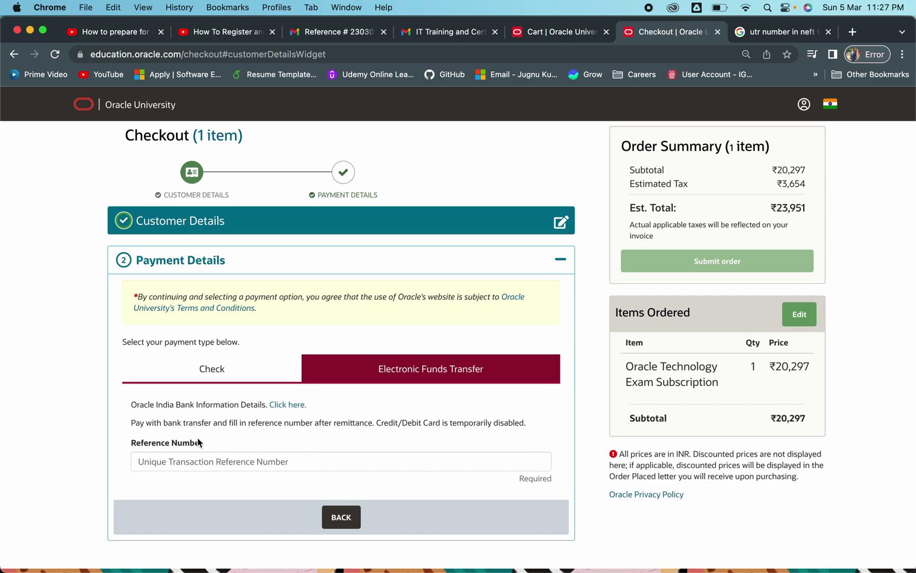
{"action": "left_click", "coordinate": [247, 467]}
{"action": "left_click", "coordinate": [244, 434]}
{"action": "left_click", "coordinate": [201, 457]}
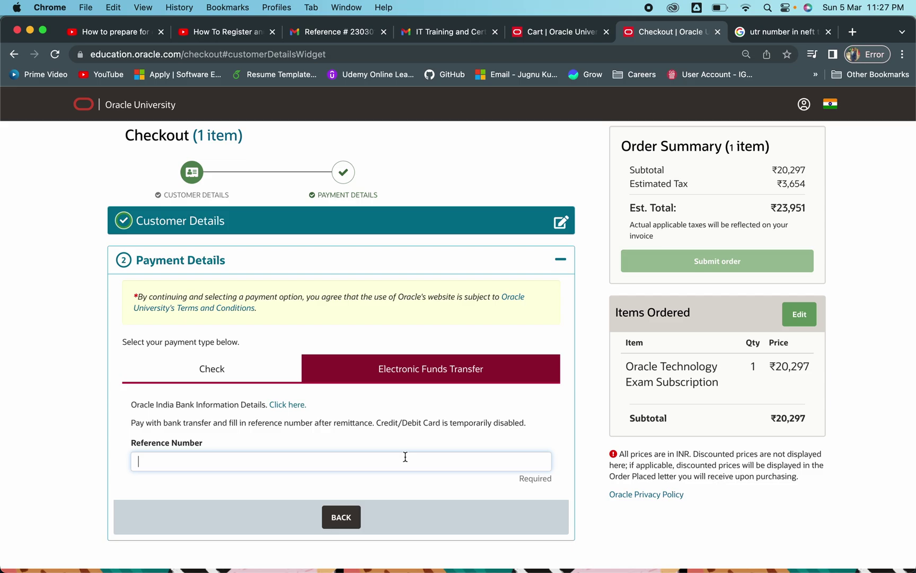
{"action": "left_click", "coordinate": [264, 439]}
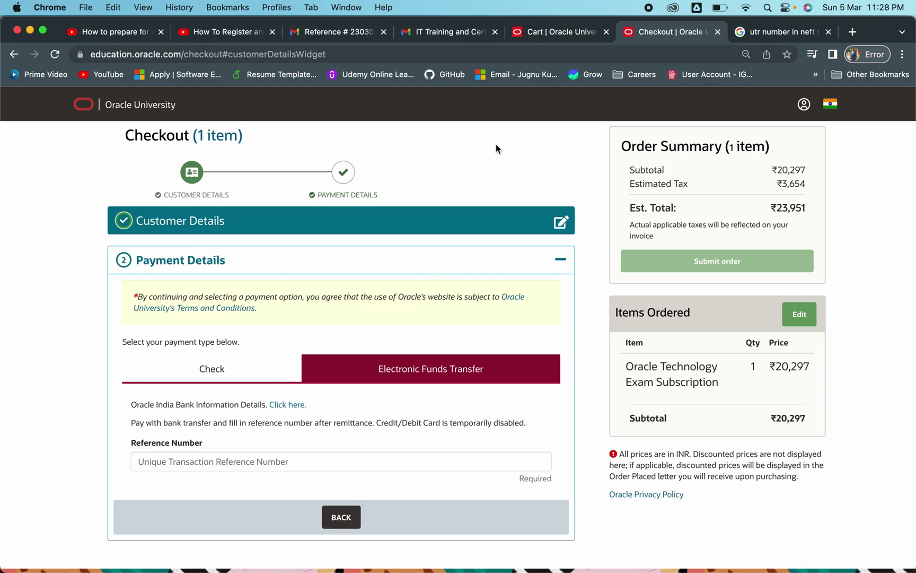
- Review the Oracle India remittance address and wire transfer details again, closing the bank information when finished
{"action": "left_click", "coordinate": [290, 406]}
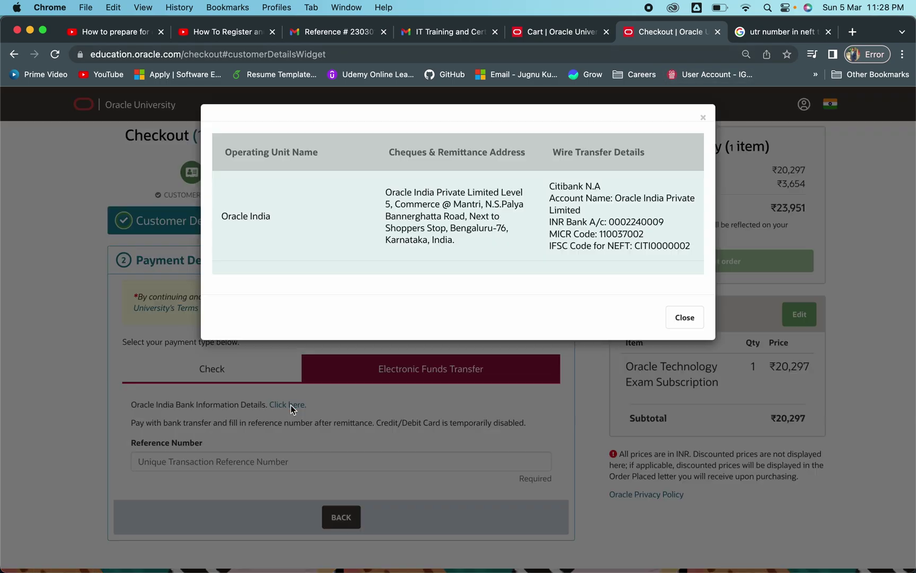
{"action": "left_click", "coordinate": [683, 320]}
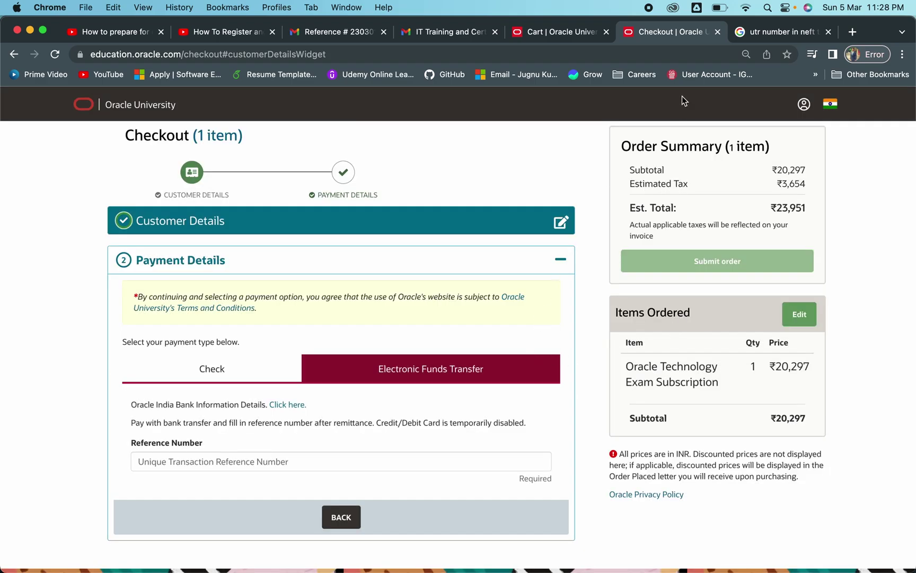
{"action": "left_click", "coordinate": [295, 403]}
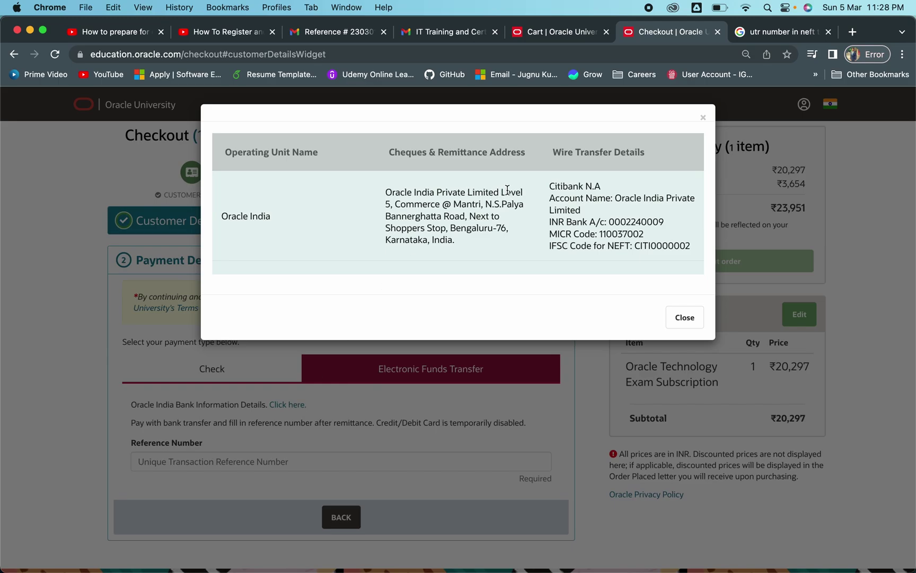
{"action": "left_click", "coordinate": [675, 310]}
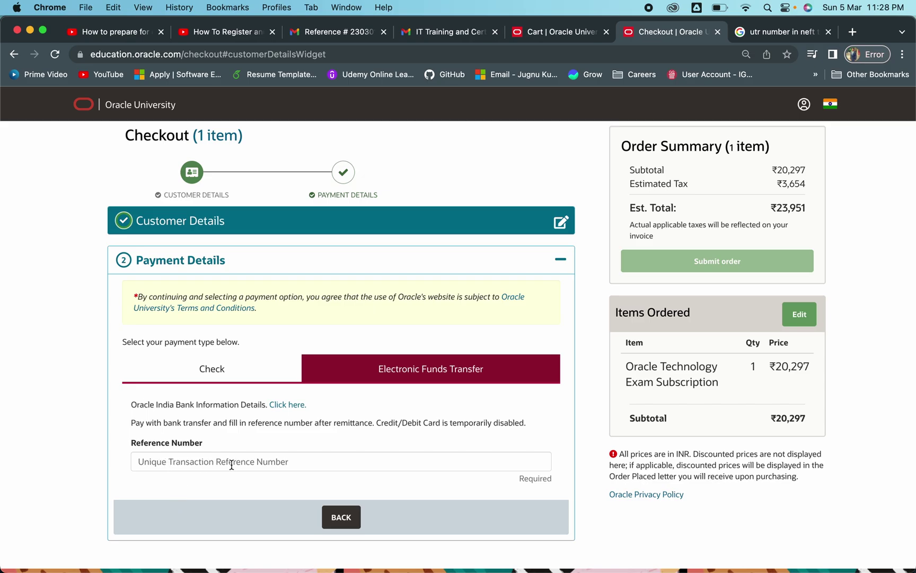
- Switch to the open Google Images results on UTR numbers in NEFT transactions, examine several example statements, and close that page
{"action": "left_click", "coordinate": [764, 33]}
{"action": "scroll", "coordinate": [253, 308], "scroll_direction": "up", "scroll_amount": 3}
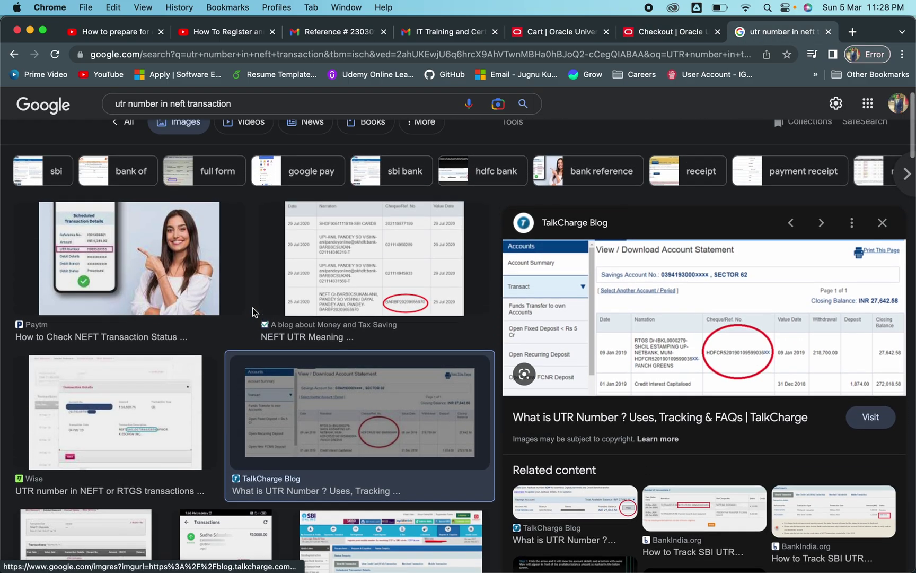
{"action": "left_click", "coordinate": [137, 305]}
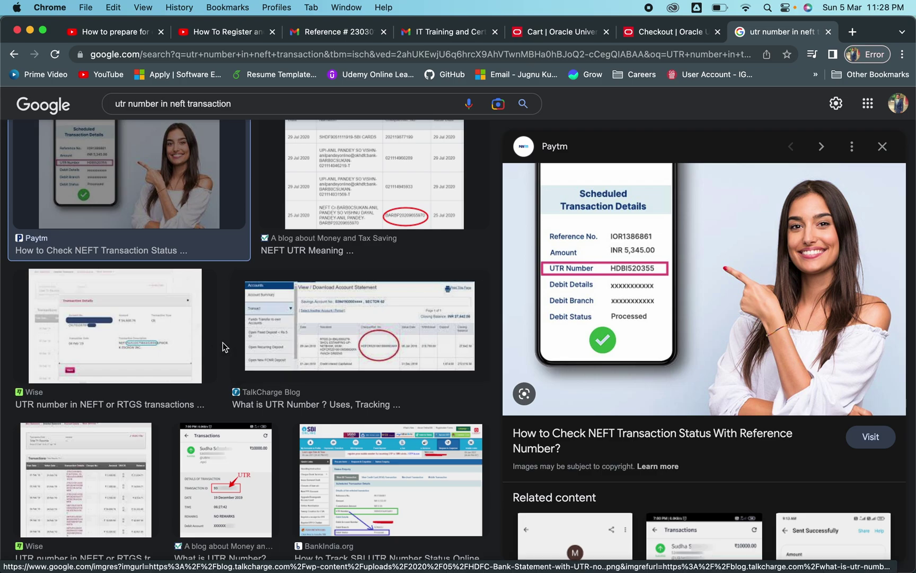
{"action": "left_click", "coordinate": [320, 340]}
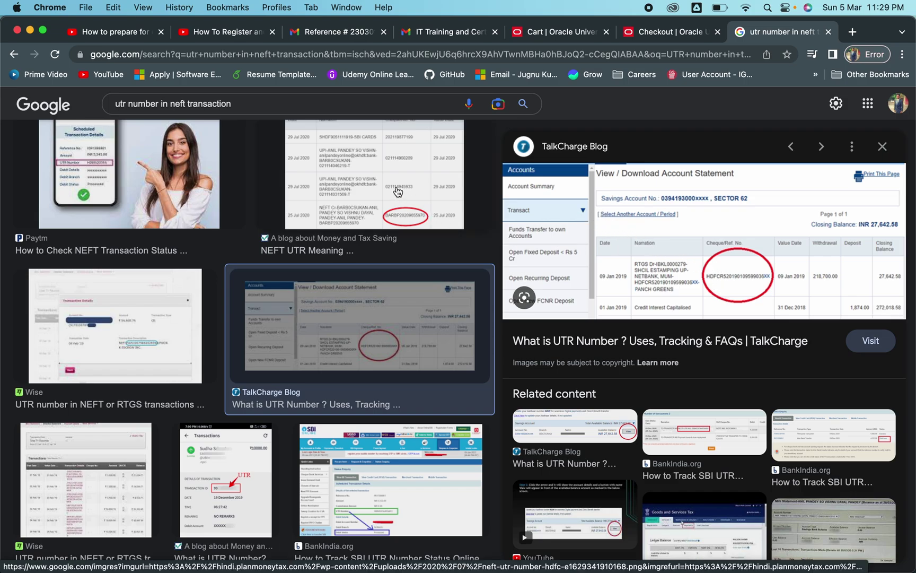
{"action": "scroll", "coordinate": [282, 397], "scroll_direction": "down", "scroll_amount": 1}
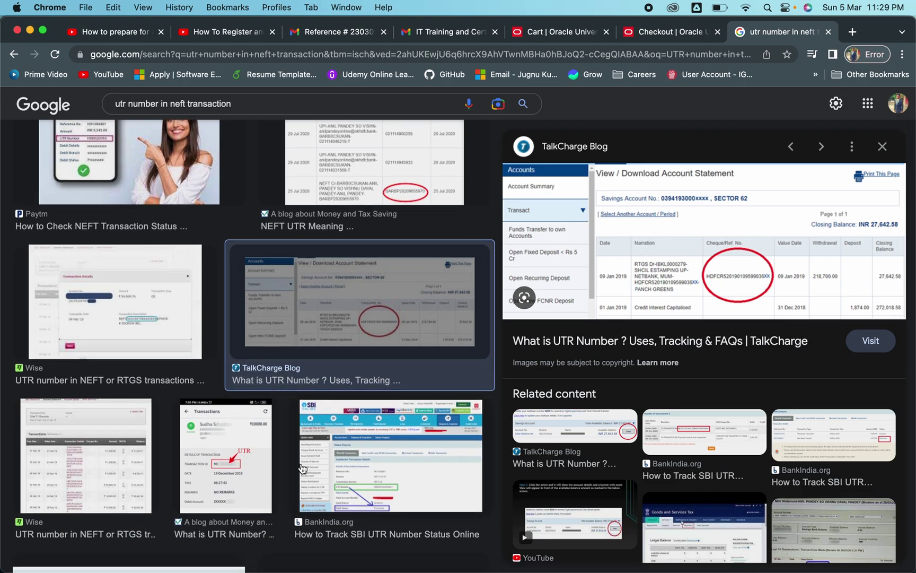
{"action": "scroll", "coordinate": [297, 435], "scroll_direction": "down", "scroll_amount": 3}
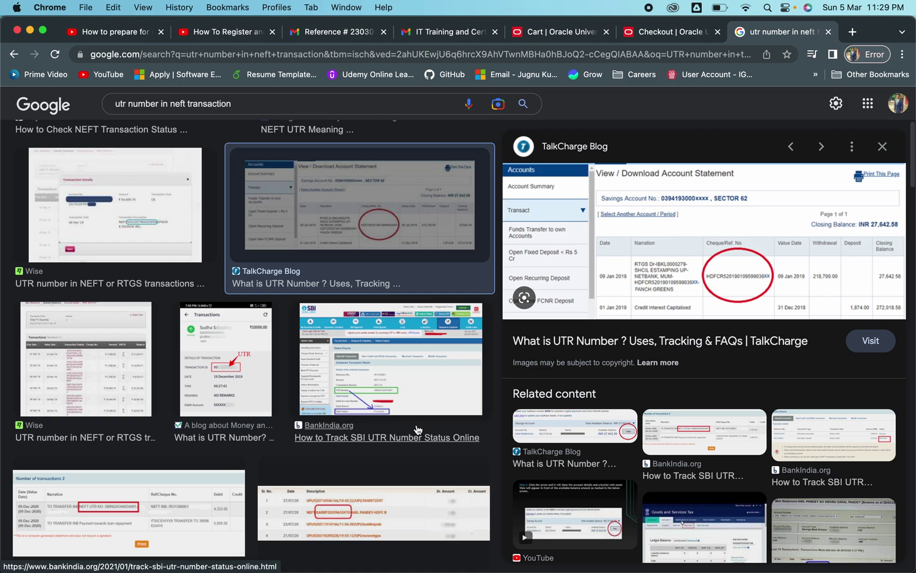
{"action": "left_click", "coordinate": [258, 371]}
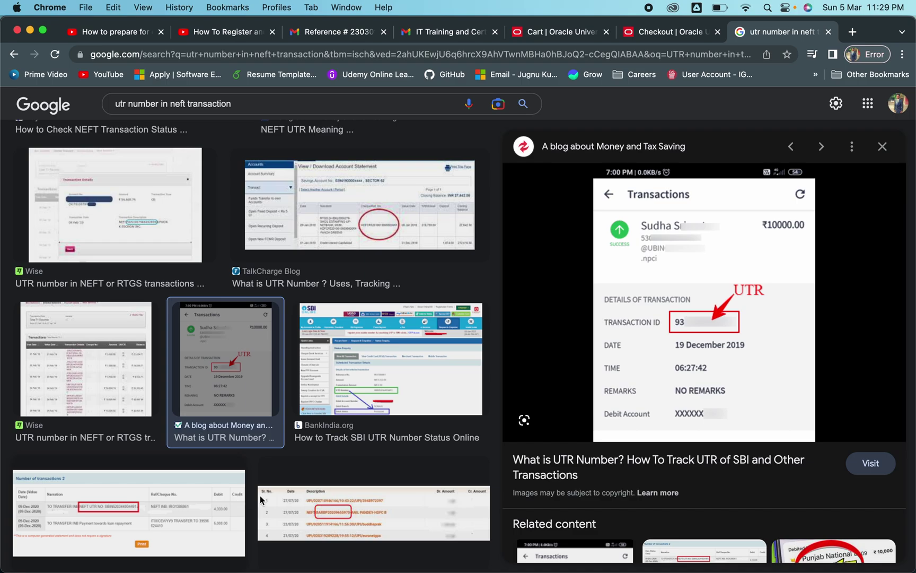
{"action": "left_click", "coordinate": [138, 380]}
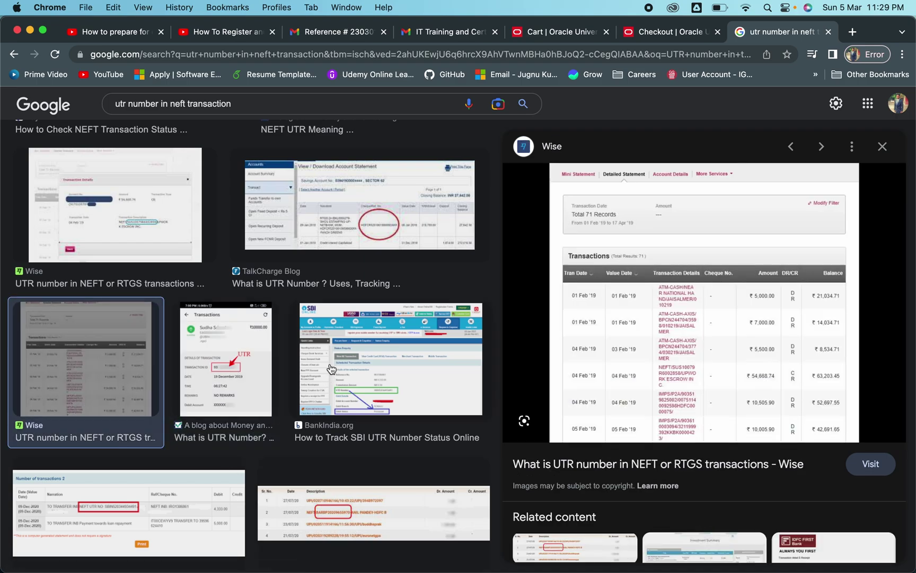
{"action": "scroll", "coordinate": [437, 296], "scroll_direction": "up", "scroll_amount": 5}
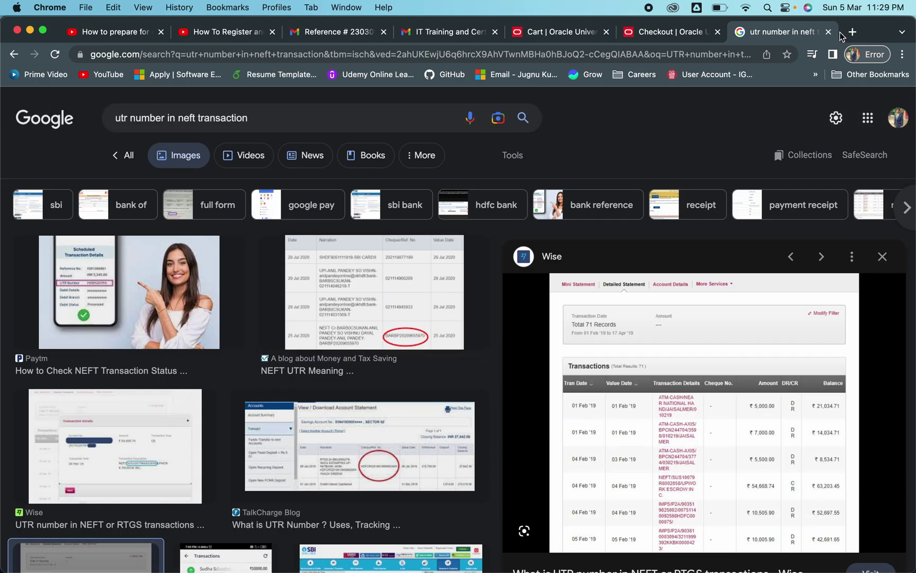
{"action": "left_click", "coordinate": [829, 32]}
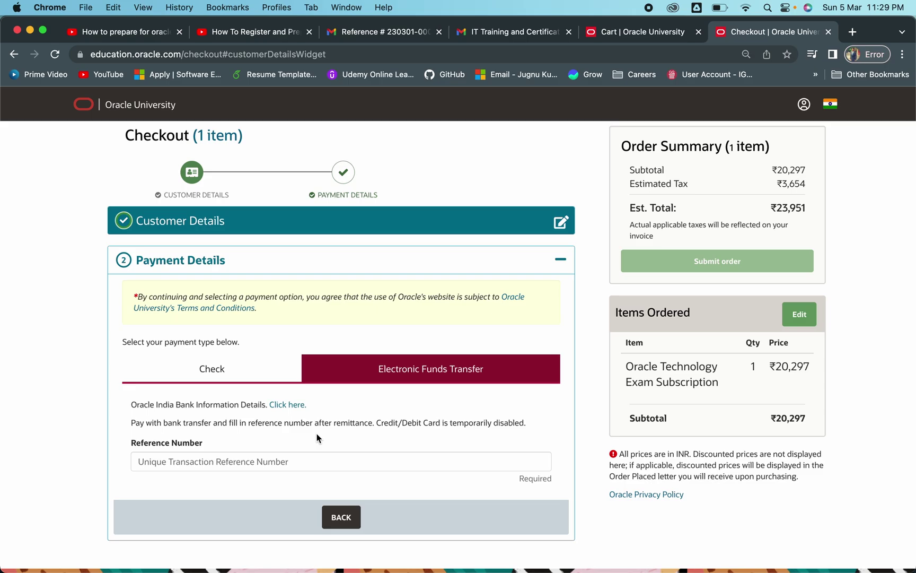
- Check the Oracle India bank information once more, close it, and activate the empty Reference Number field
{"action": "left_click", "coordinate": [294, 407]}
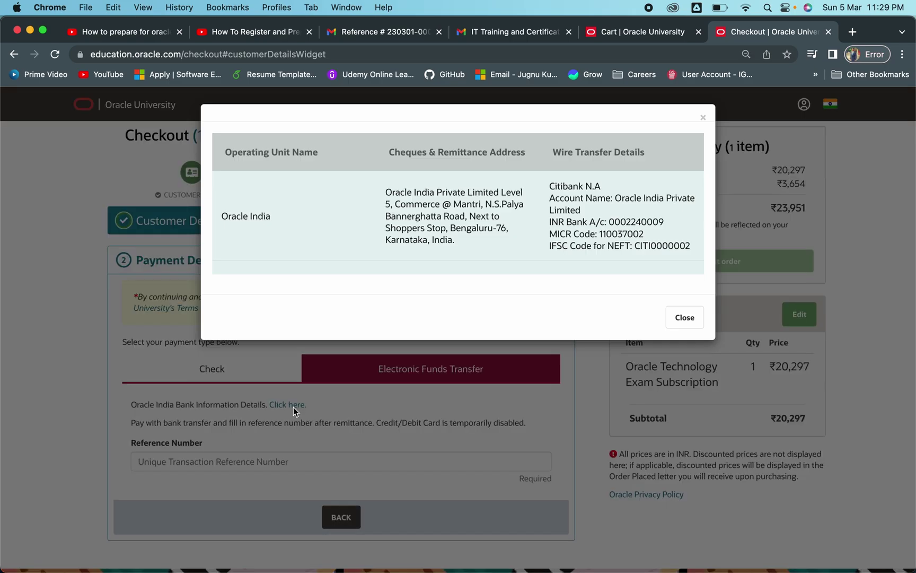
{"action": "left_click", "coordinate": [683, 317]}
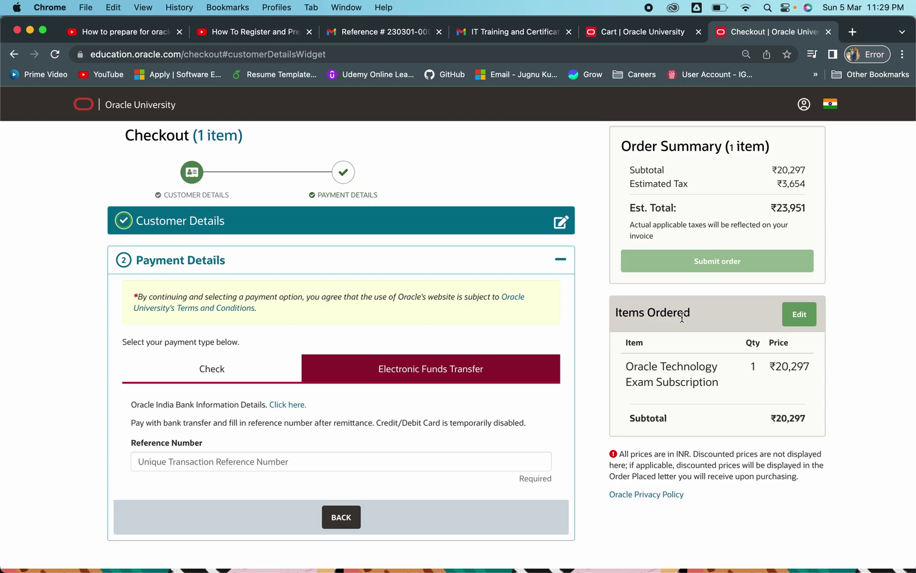
{"action": "left_click", "coordinate": [171, 460]}
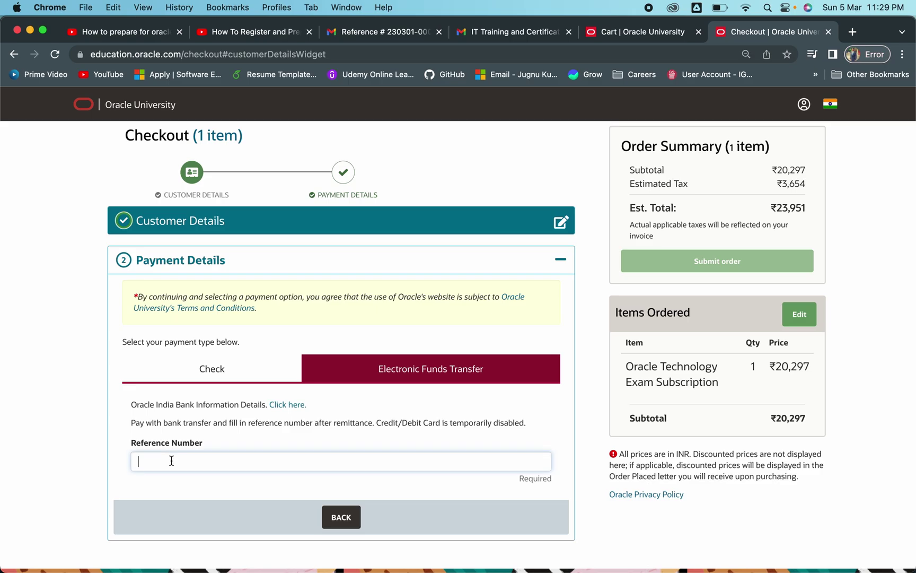
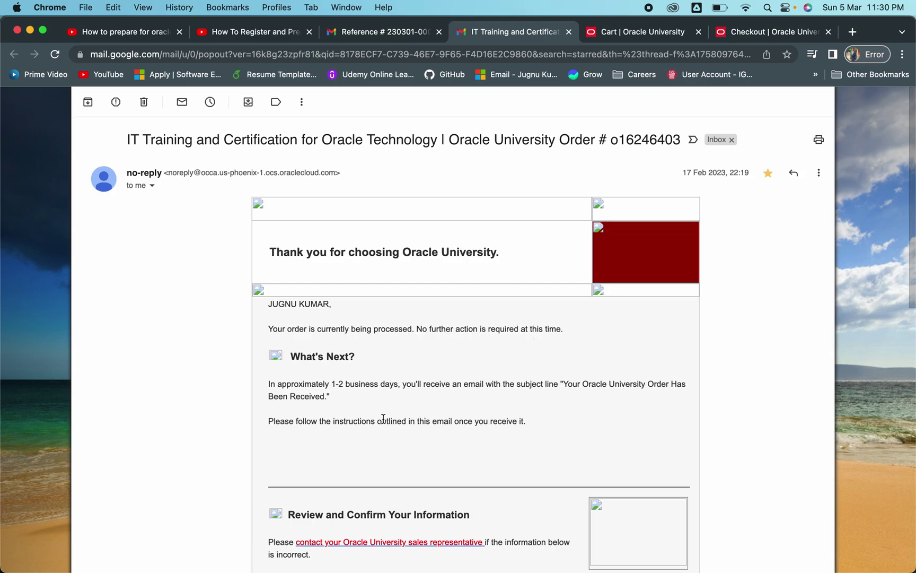
- Examine the next steps and shipping details in the order confirmation email, glance at the customer service email, and return to the checkout page
{"action": "scroll", "coordinate": [409, 445], "scroll_direction": "down", "scroll_amount": 5}
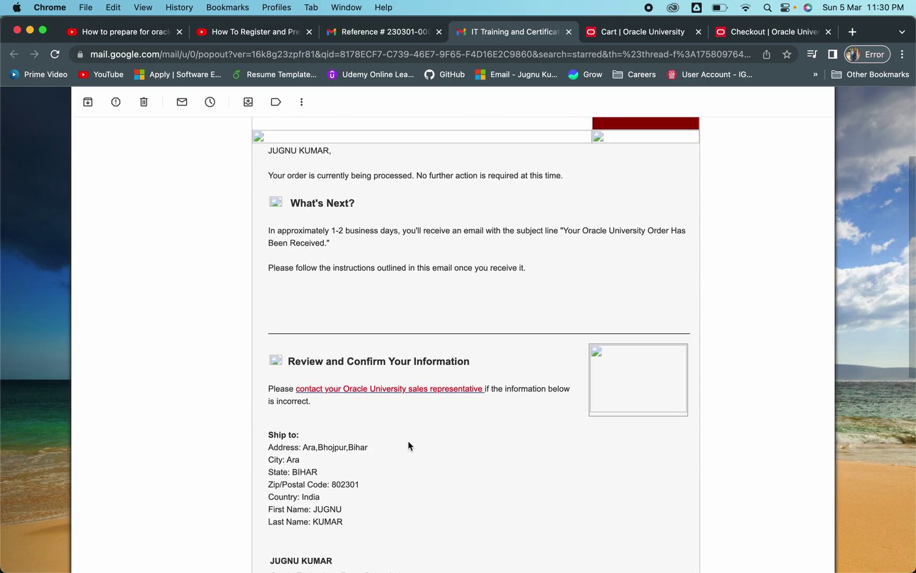
{"action": "scroll", "coordinate": [409, 445], "scroll_direction": "down", "scroll_amount": 1}
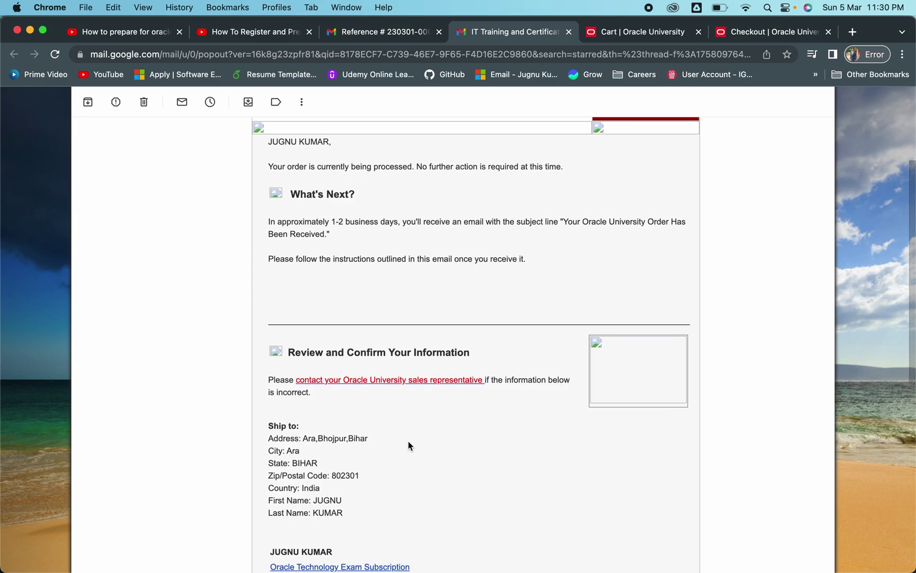
{"action": "left_click", "coordinate": [406, 33]}
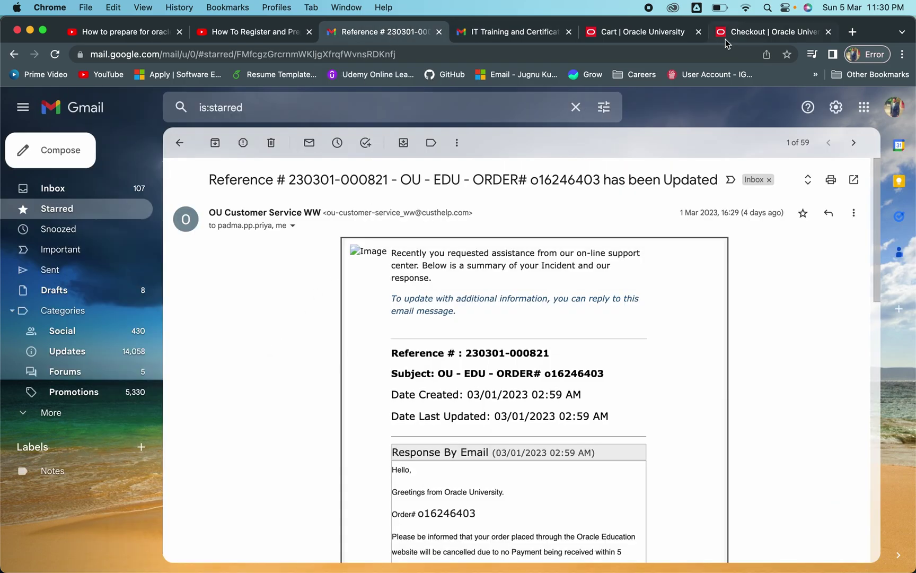
{"action": "left_click", "coordinate": [755, 34]}
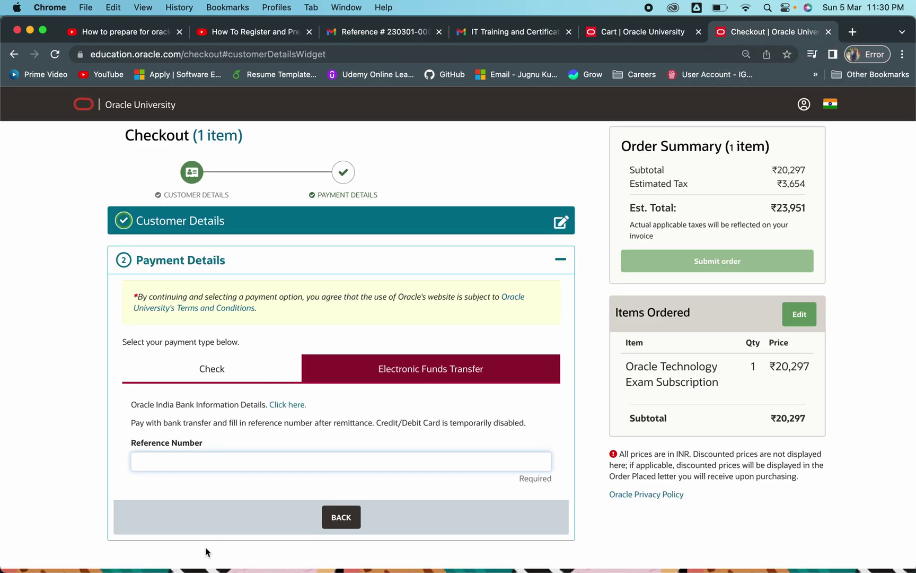
- Switch to the Oracle University customer service email and read its order cancellation notice, highlighting the word "business" in the payment deadline
{"action": "left_click", "coordinate": [378, 37]}
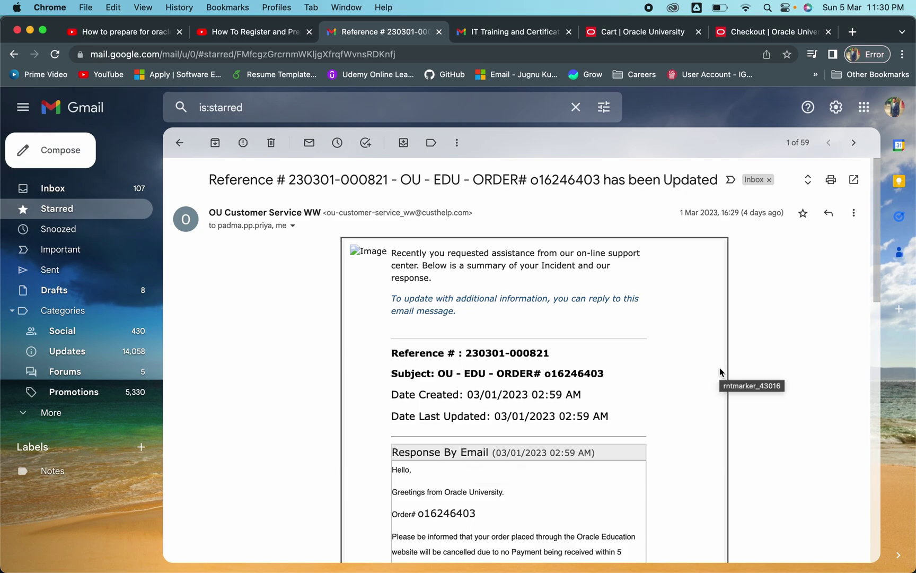
{"action": "scroll", "coordinate": [720, 367], "scroll_direction": "down", "scroll_amount": 3}
{"action": "scroll", "coordinate": [720, 367], "scroll_direction": "up", "scroll_amount": 3}
{"action": "scroll", "coordinate": [720, 368], "scroll_direction": "down", "scroll_amount": 3}
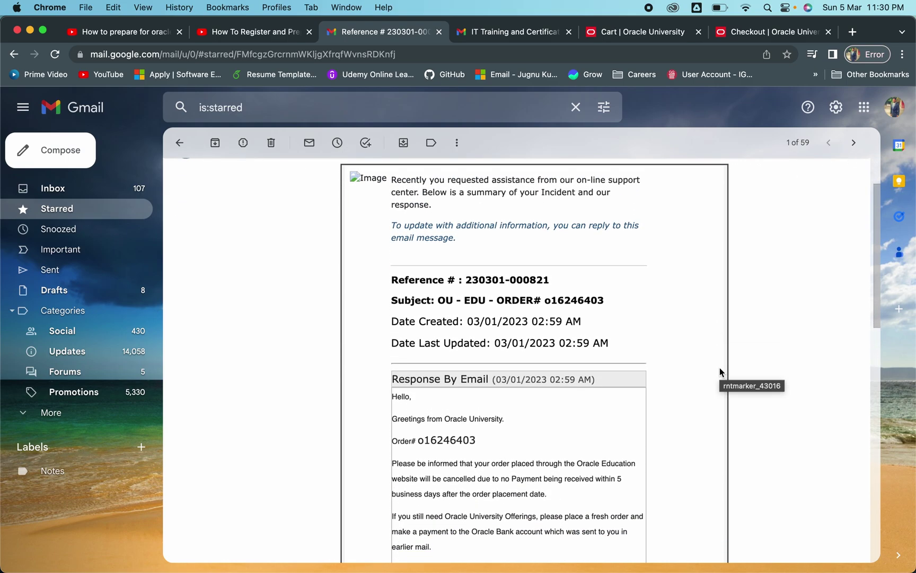
{"action": "scroll", "coordinate": [719, 367], "scroll_direction": "down", "scroll_amount": 3}
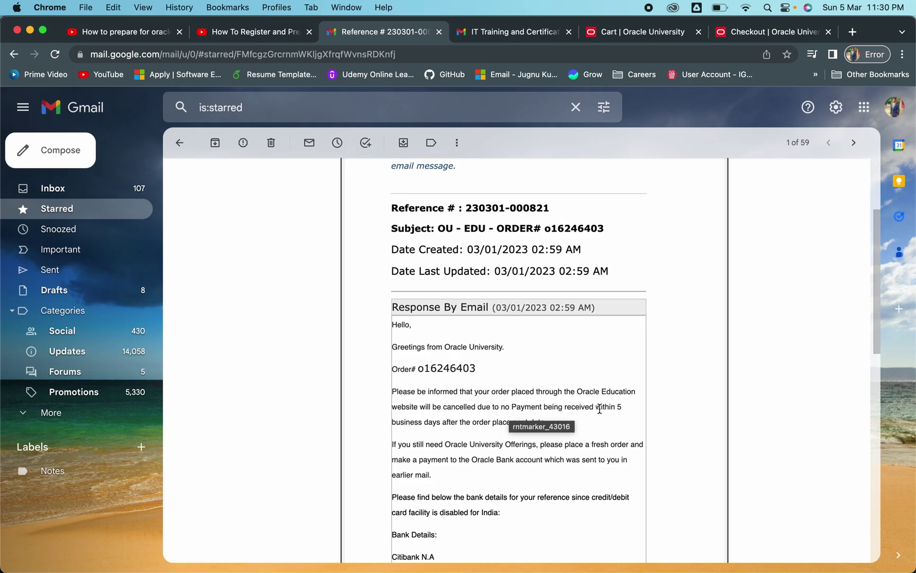
{"action": "double_click", "coordinate": [413, 422]}
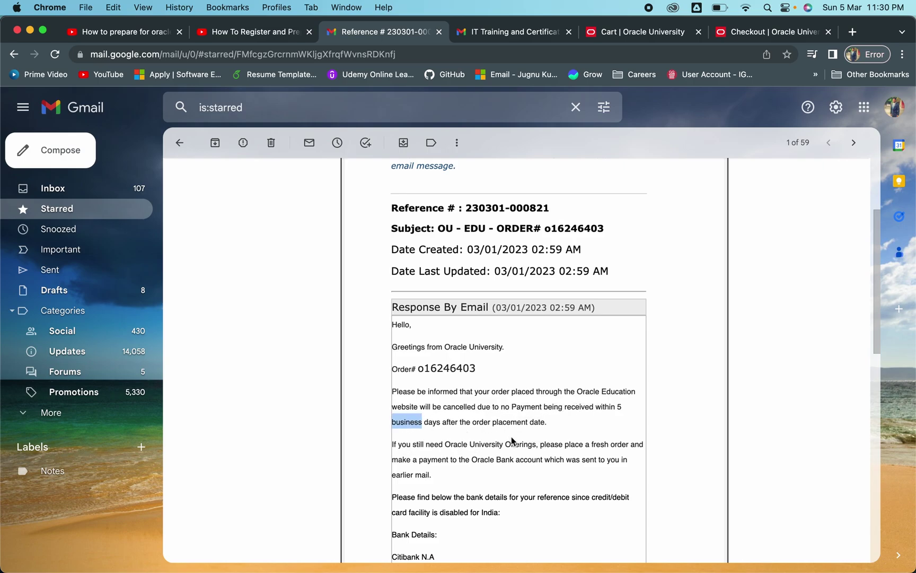
{"action": "scroll", "coordinate": [511, 437], "scroll_direction": "down", "scroll_amount": 2}
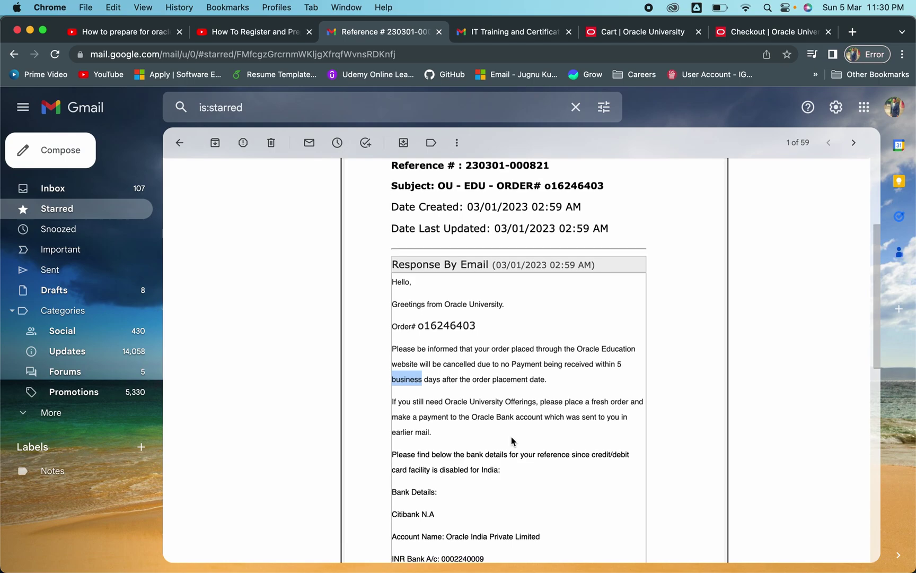
- Review the email's Citibank transfer details and highlight the note on orders without payment confirmation, then go back to the start of the message
{"action": "scroll", "coordinate": [511, 437], "scroll_direction": "down", "scroll_amount": 5}
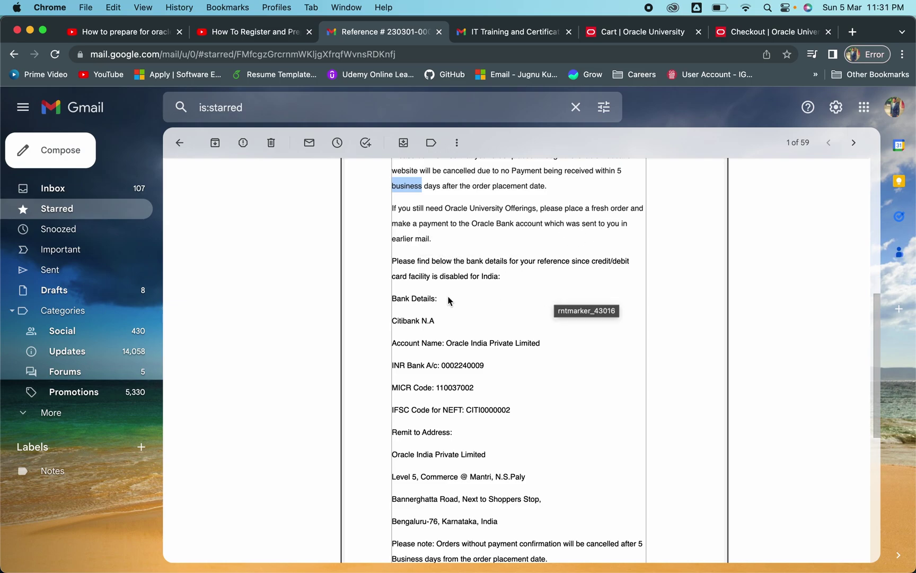
{"action": "left_click_drag", "start_coordinate": [397, 309], "coordinate": [466, 415]}
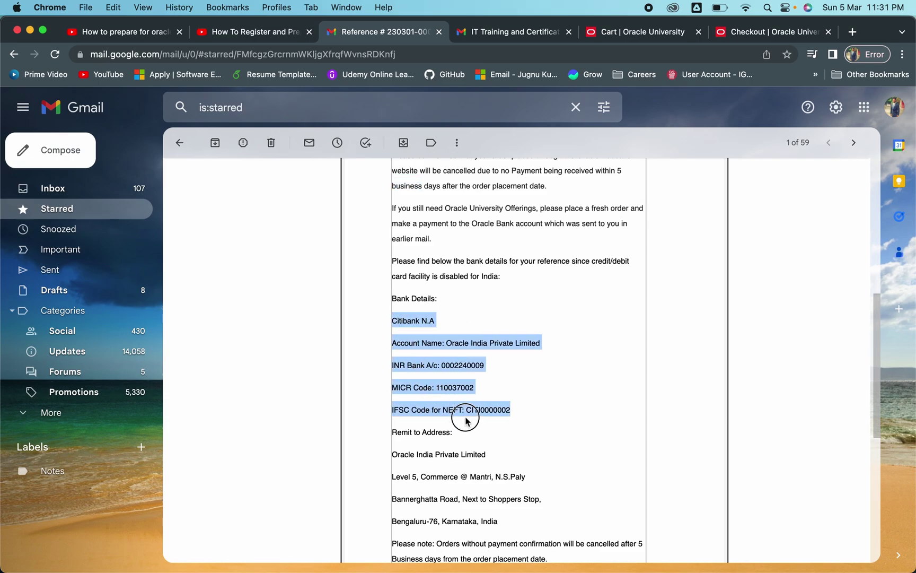
{"action": "left_click", "coordinate": [551, 419]}
{"action": "scroll", "coordinate": [552, 414], "scroll_direction": "down", "scroll_amount": 4}
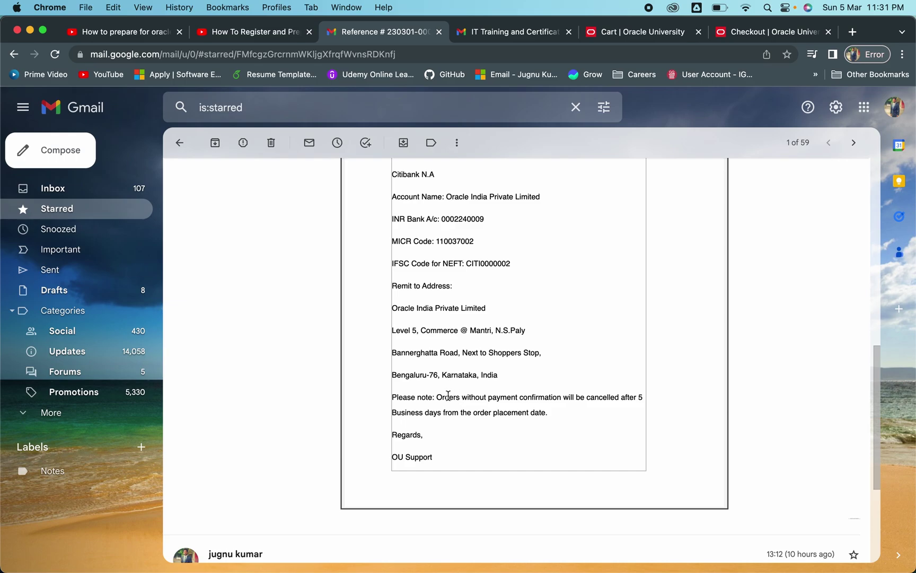
{"action": "left_click_drag", "start_coordinate": [438, 397], "coordinate": [596, 414]}
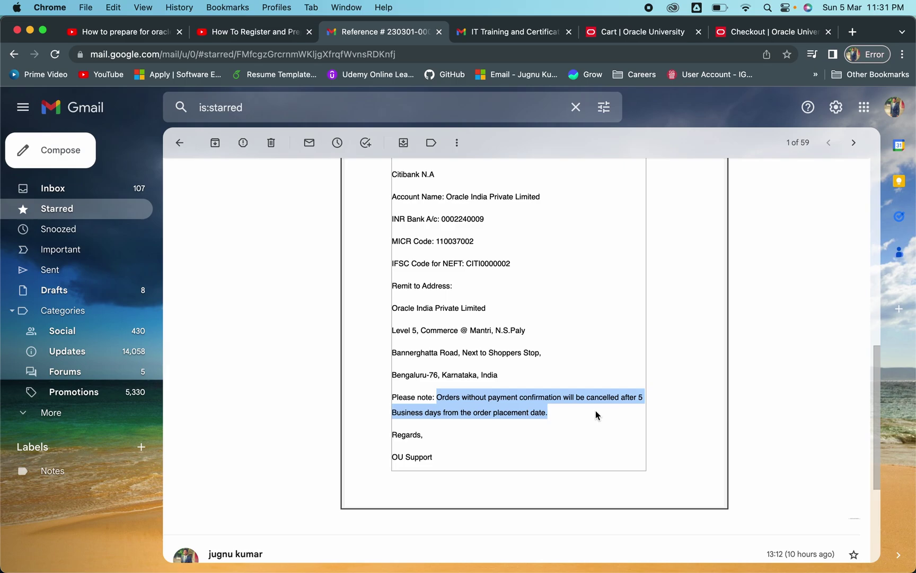
{"action": "left_click", "coordinate": [595, 410]}
{"action": "scroll", "coordinate": [595, 411], "scroll_direction": "up", "scroll_amount": 10}
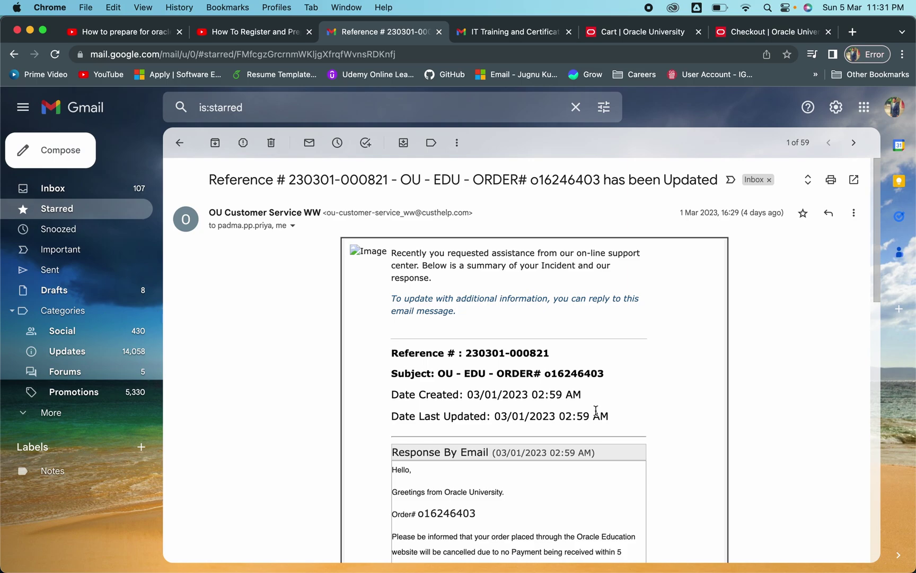
- Return to the checkout page, check the Oracle India bank information, close it, and activate the Reference Number field
{"action": "left_click", "coordinate": [753, 31]}
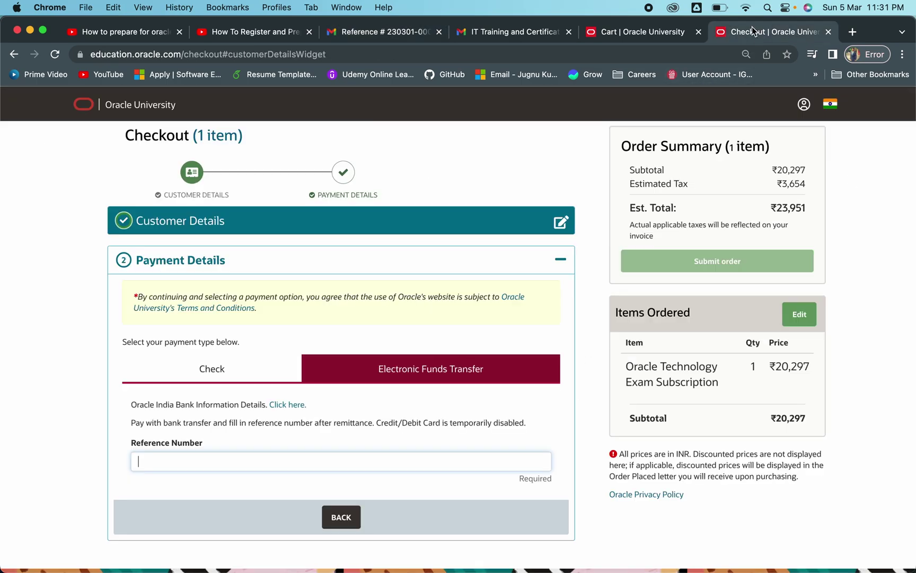
{"action": "left_click", "coordinate": [291, 405]}
{"action": "left_click", "coordinate": [669, 317]}
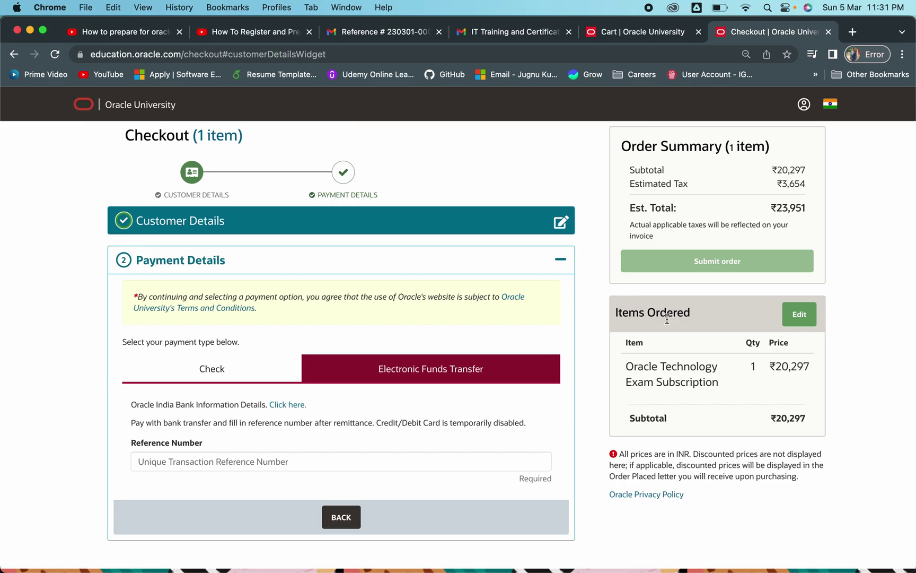
{"action": "left_click", "coordinate": [280, 459]}
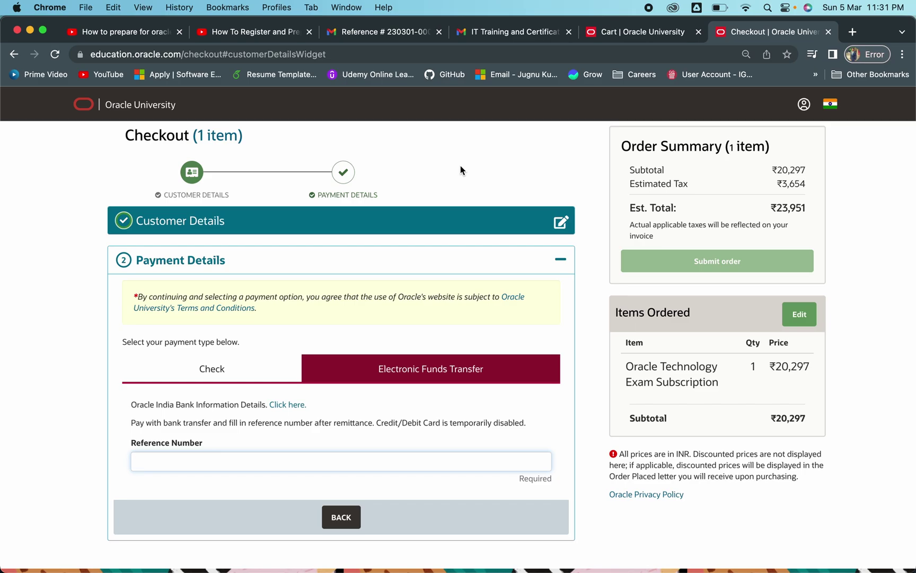
- Revisit the beginning of the Oracle University order confirmation email and switch back to the checkout page
{"action": "left_click", "coordinate": [491, 34]}
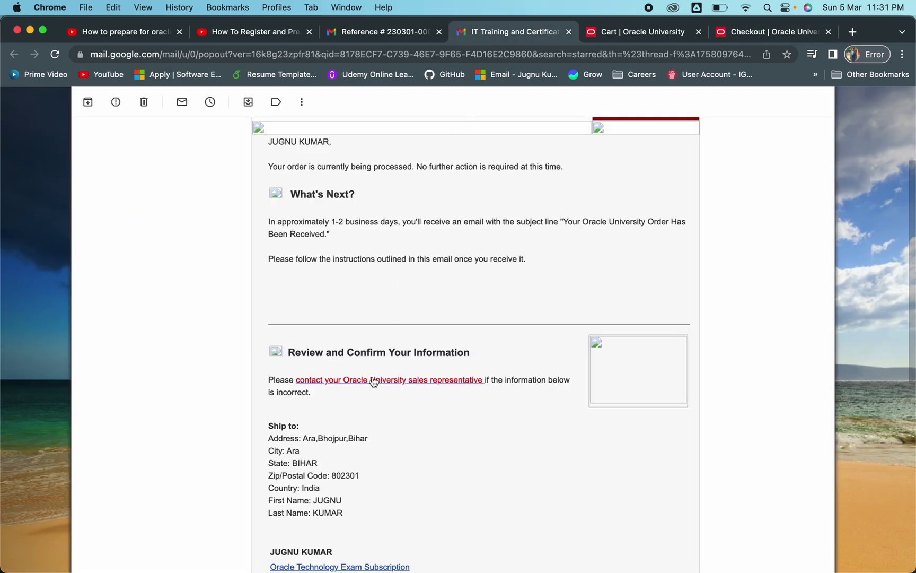
{"action": "scroll", "coordinate": [474, 294], "scroll_direction": "up", "scroll_amount": 5}
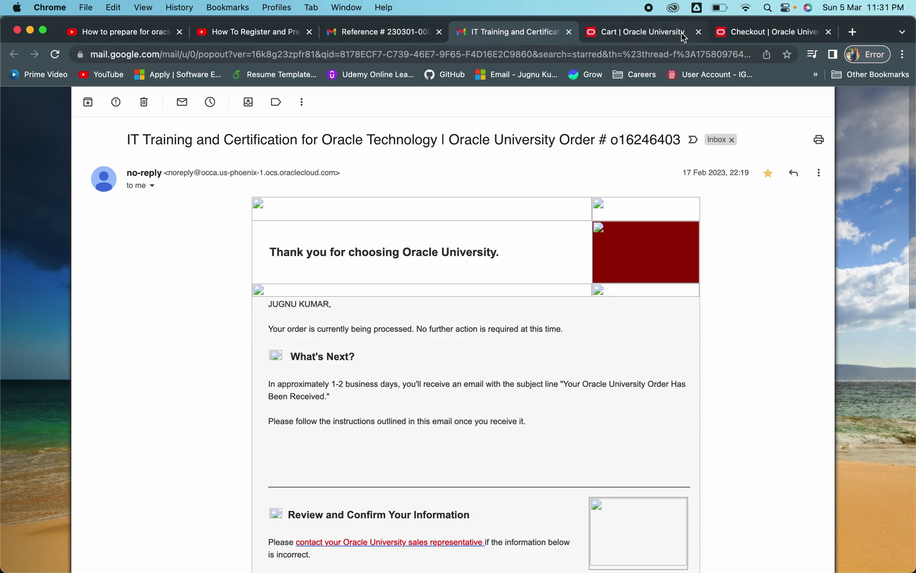
{"action": "left_click", "coordinate": [754, 30]}
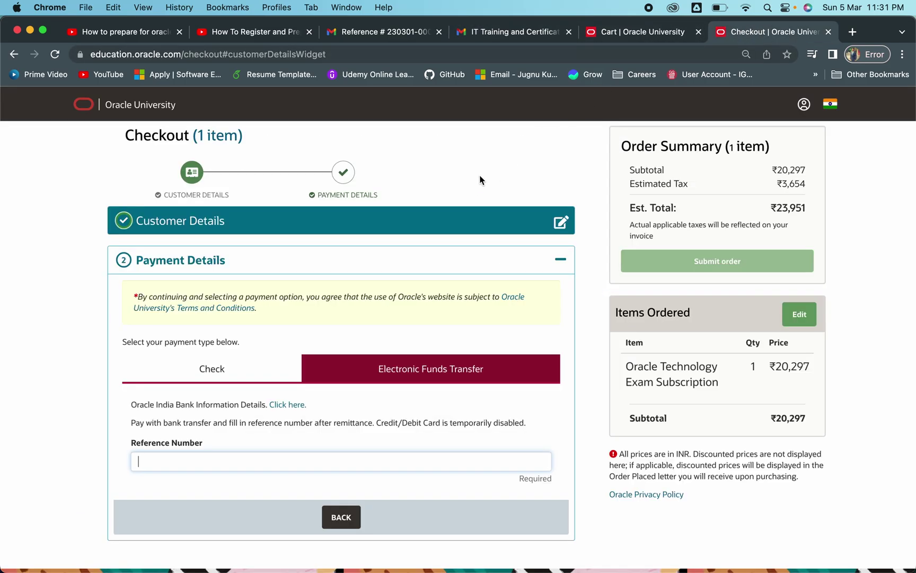
- Open mylearn.oracle.com in a new browser tab and sign in to the Oracle account with the saved credentials
{"action": "left_click", "coordinate": [852, 32]}
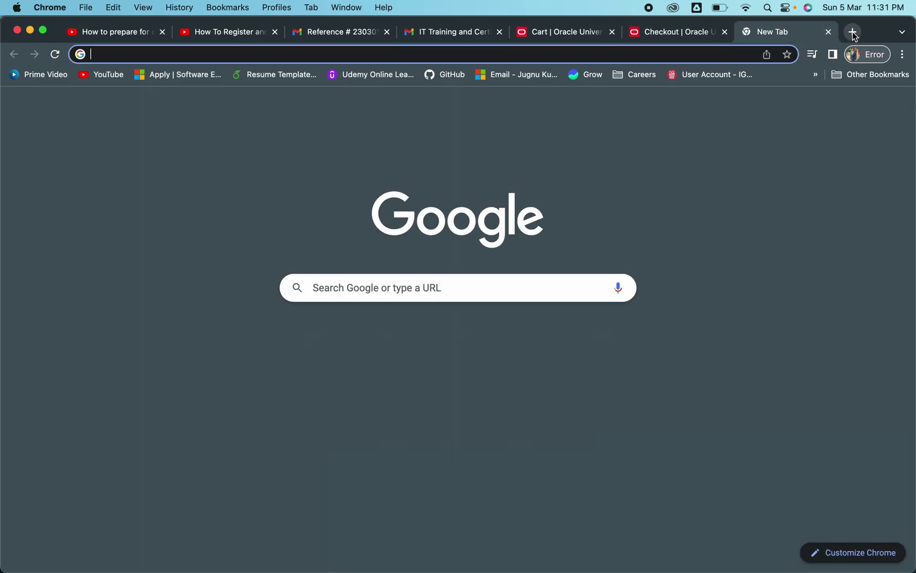
{"action": "type", "text": "myle"}
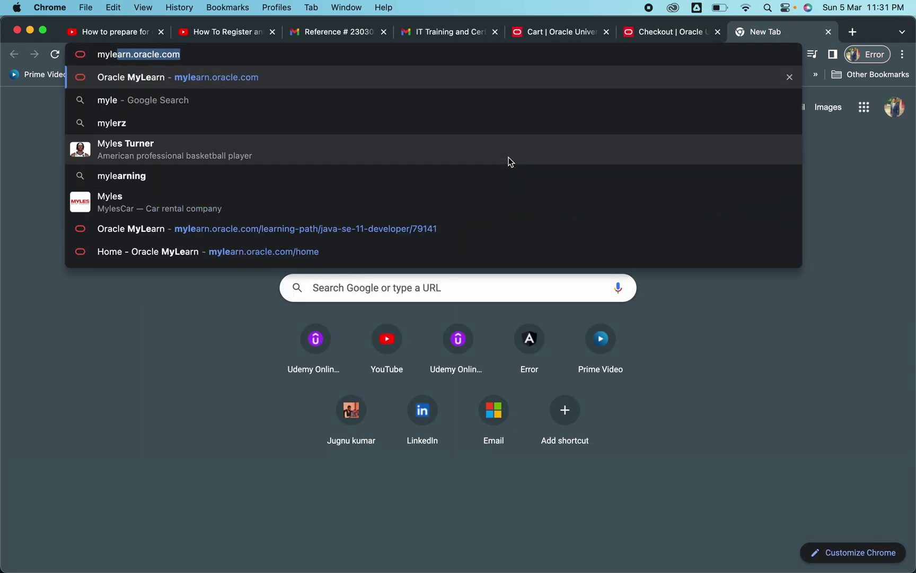
{"action": "key", "text": "Return"}
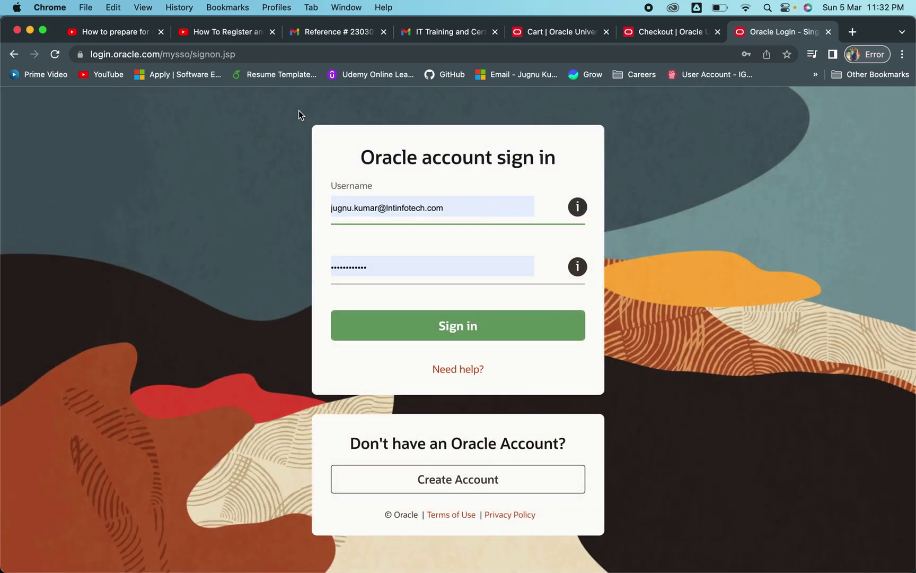
{"action": "left_click", "coordinate": [657, 38]}
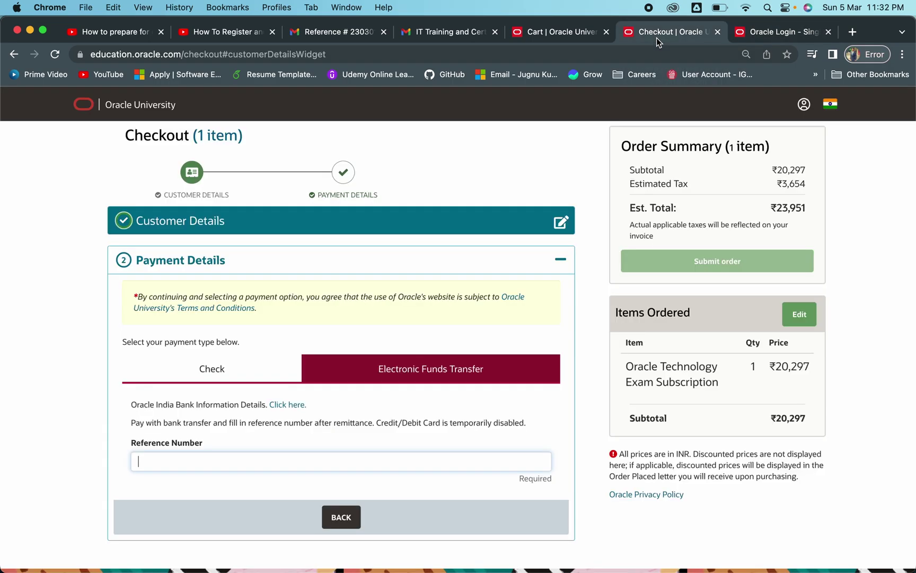
{"action": "left_click", "coordinate": [757, 36]}
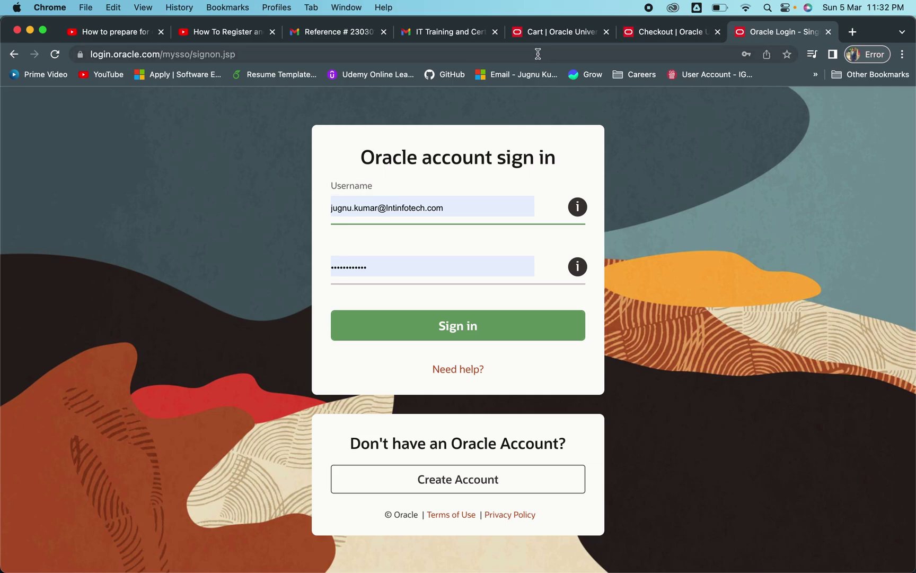
{"action": "left_click", "coordinate": [440, 321]}
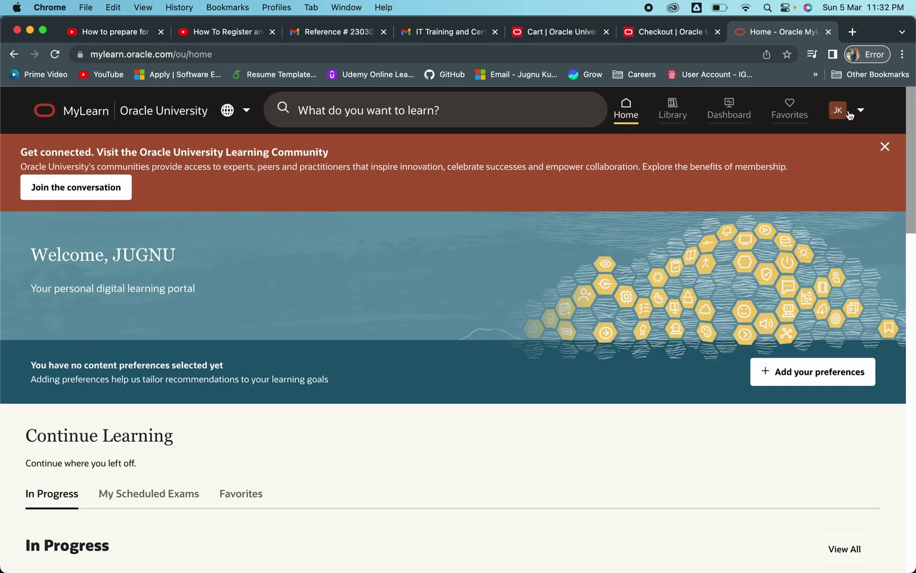
- Open My Exam Purchases from the account options and check the exam credit summary and orders
{"action": "left_click", "coordinate": [849, 113]}
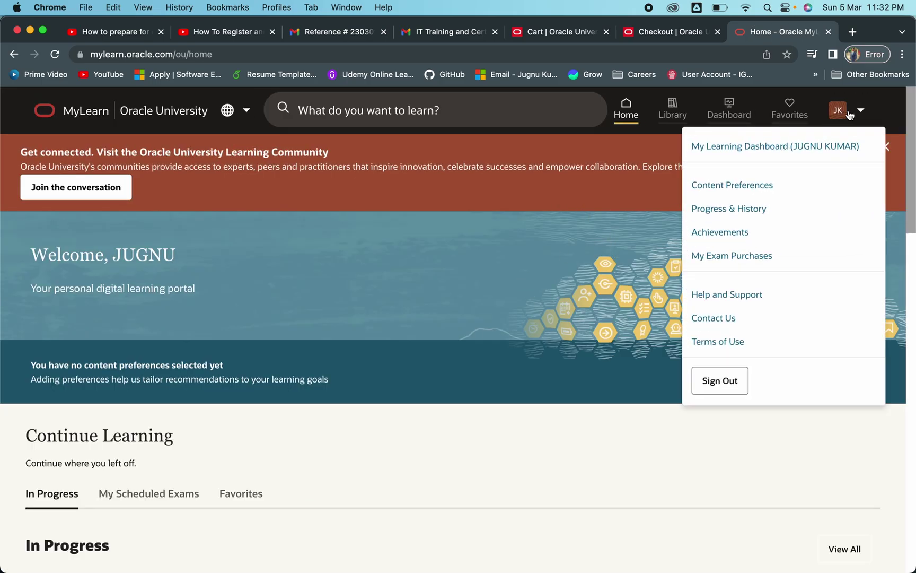
{"action": "left_click", "coordinate": [731, 257]}
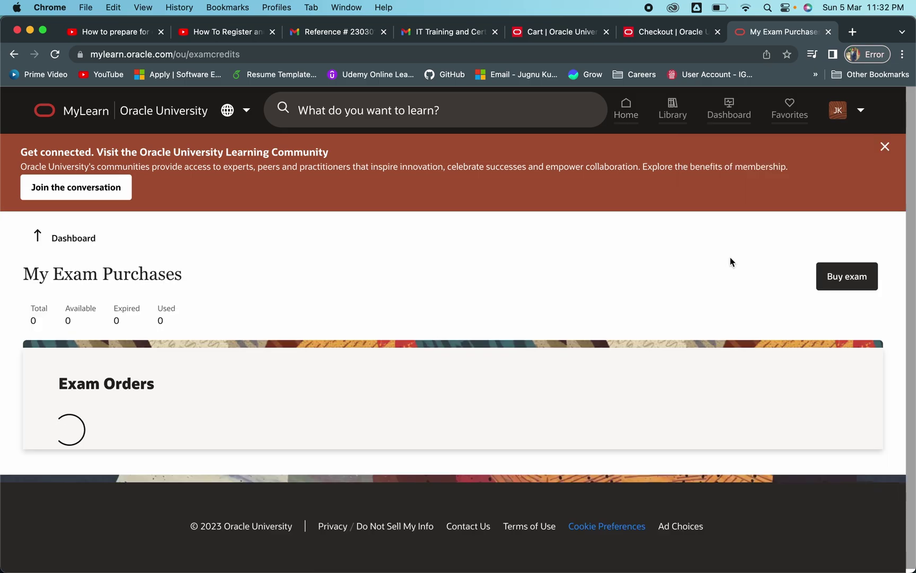
{"action": "left_click", "coordinate": [861, 112]}
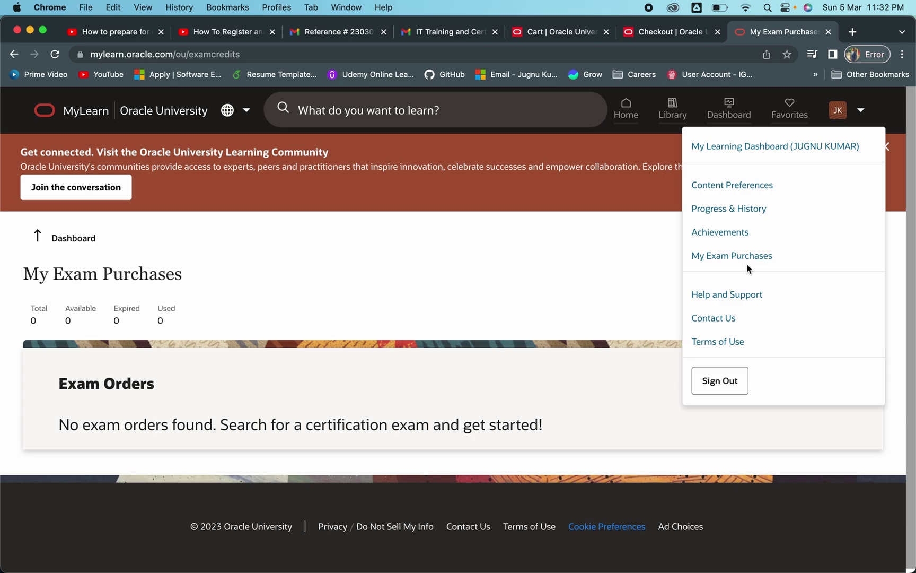
{"action": "left_click", "coordinate": [513, 255]}
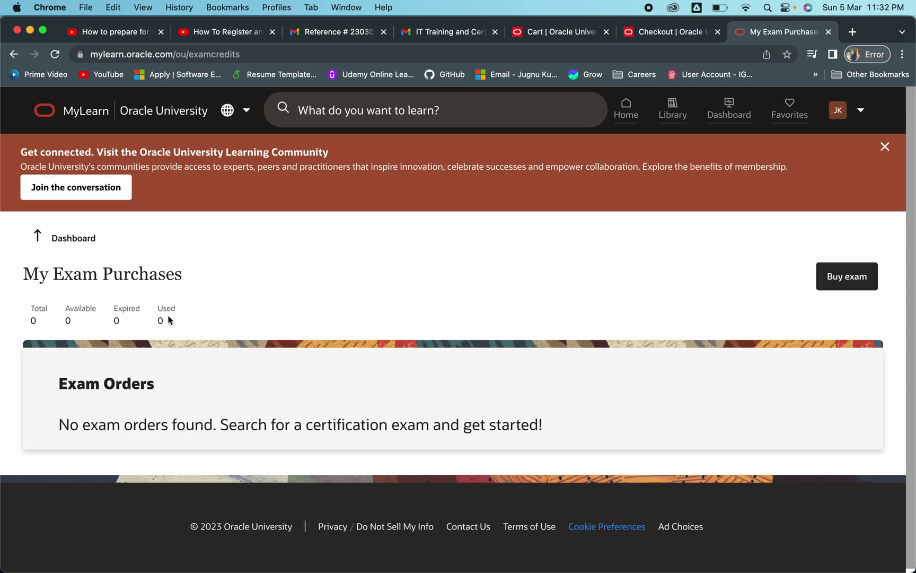
- Search MyLearn for "java 11", filter the results by Certification, and open the Java SE 11 Developer learning path
{"action": "left_click", "coordinate": [339, 115]}
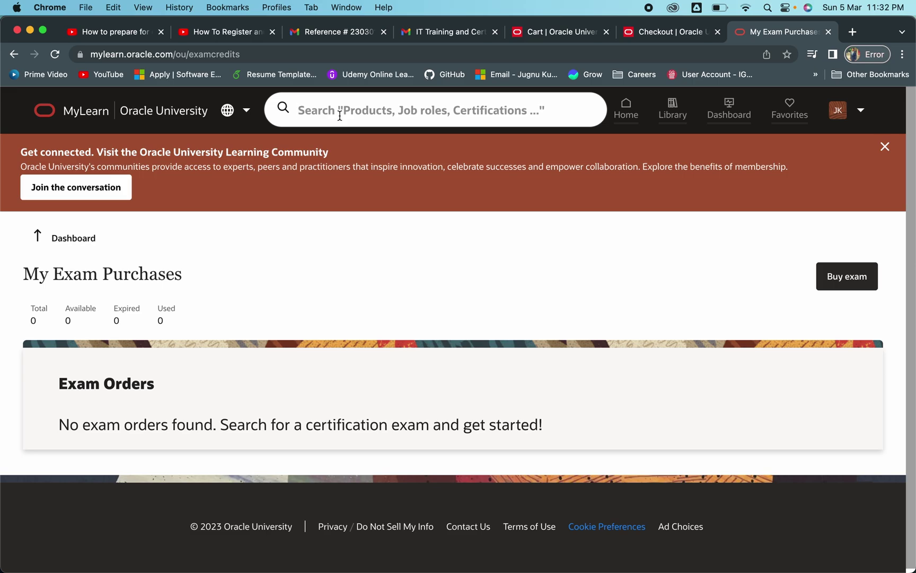
{"action": "type", "text": "java 11"}
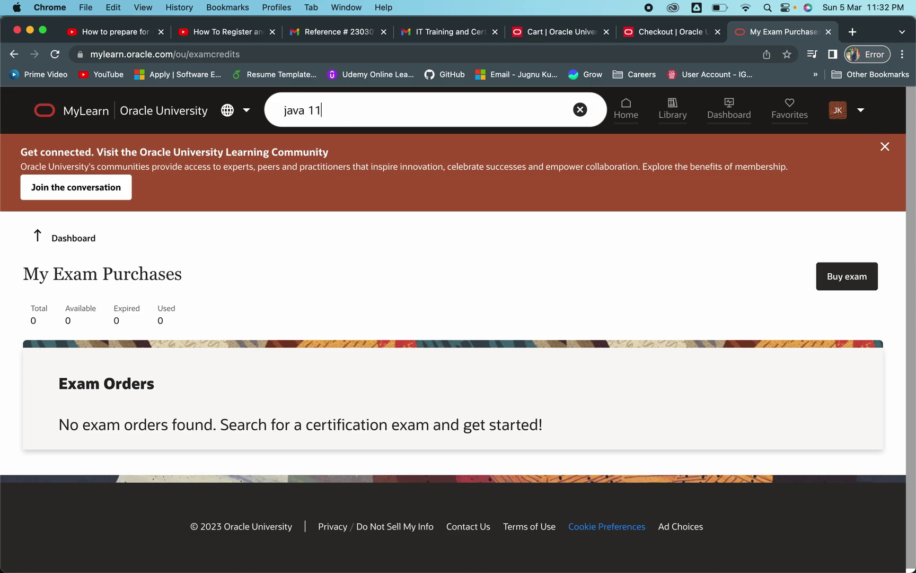
{"action": "key", "text": "Return"}
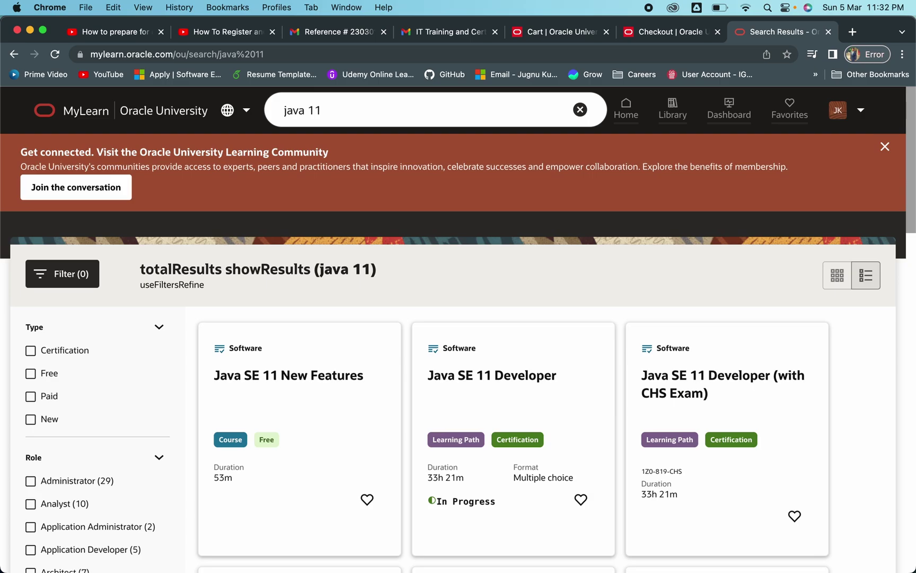
{"action": "left_click", "coordinate": [31, 352]}
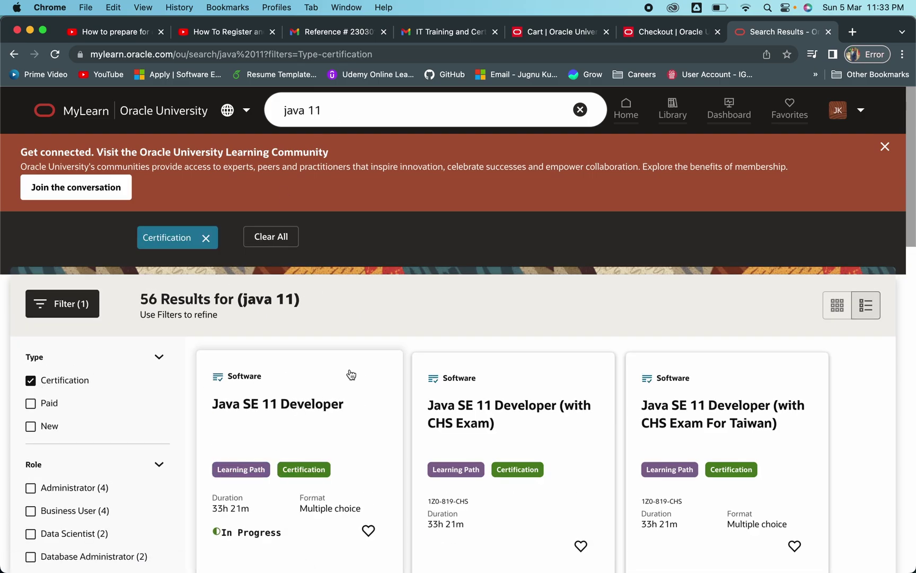
{"action": "scroll", "coordinate": [350, 374], "scroll_direction": "down", "scroll_amount": 3}
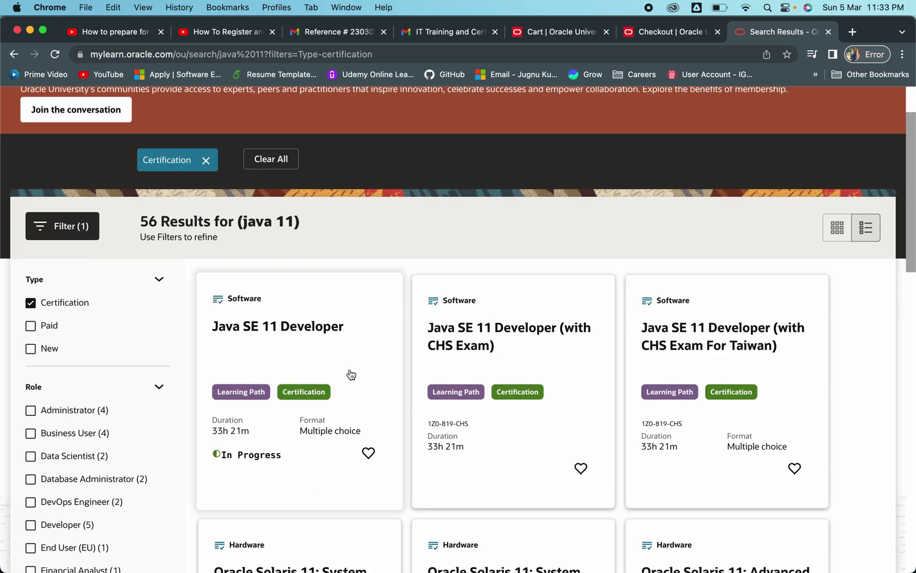
{"action": "left_click", "coordinate": [310, 349]}
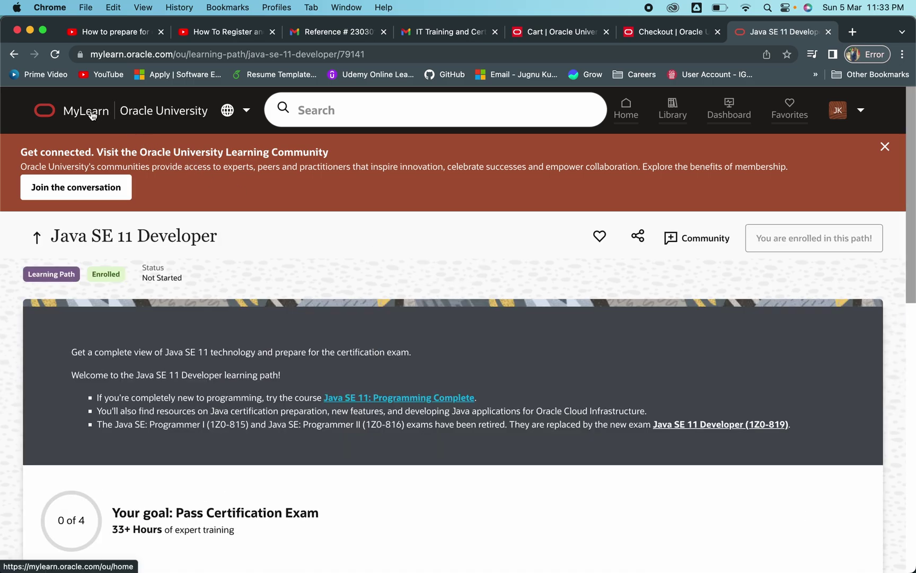
- Examine the Java SE 11 Developer (1Z0-819) exam registration entry in the learning path, and return to the MyLearn home page
{"action": "scroll", "coordinate": [341, 354], "scroll_direction": "down", "scroll_amount": 20}
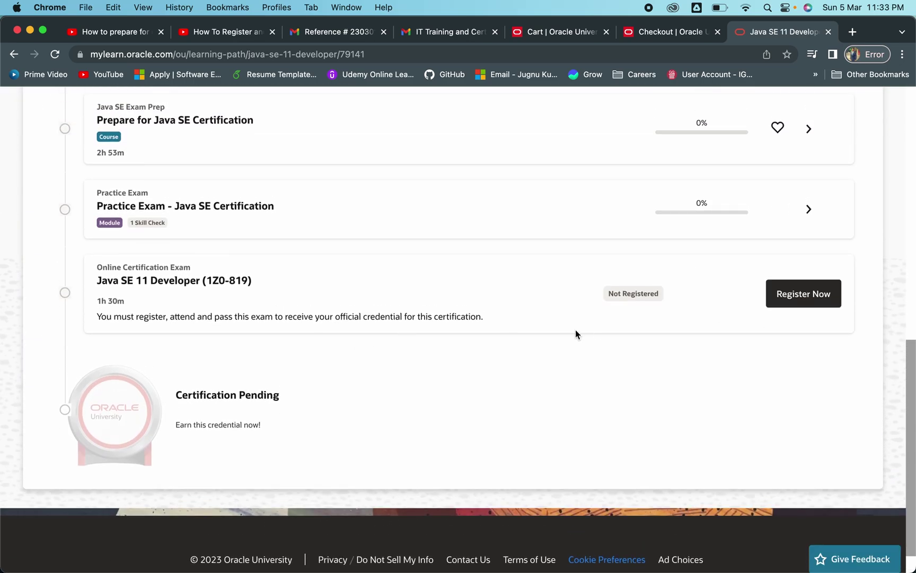
{"action": "scroll", "coordinate": [356, 262], "scroll_direction": "up", "scroll_amount": 20}
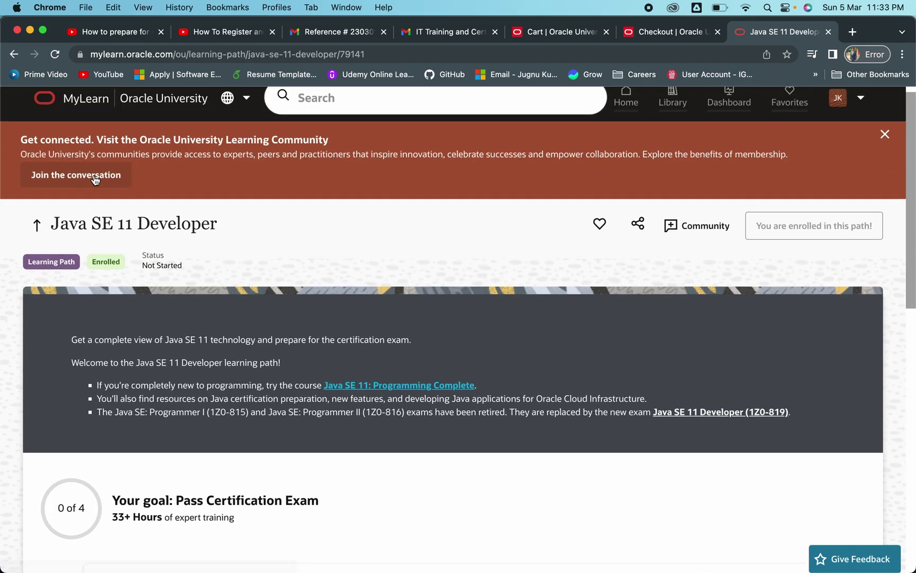
{"action": "left_click", "coordinate": [104, 106]}
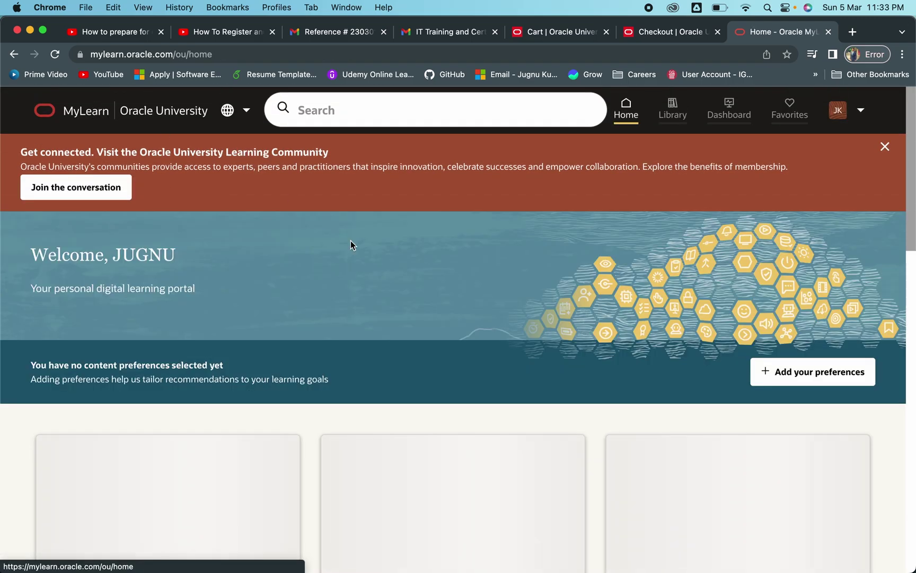